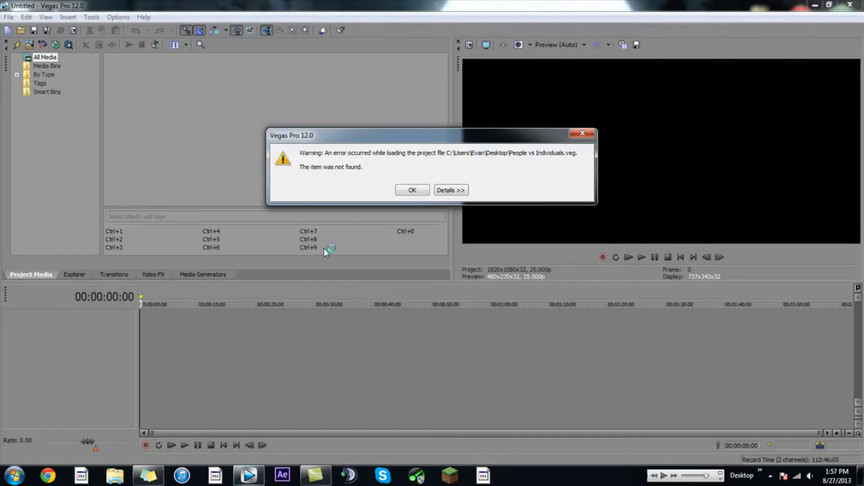
- Import the gameplay clip cut310min and place it at the start of the timeline as a new video track
left_click(592, 132)
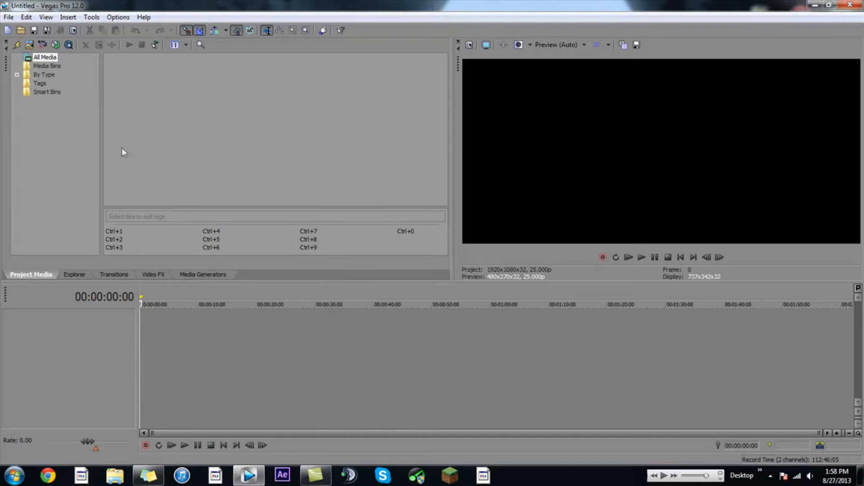
left_click(9, 17)
mouse_move(139, 120)
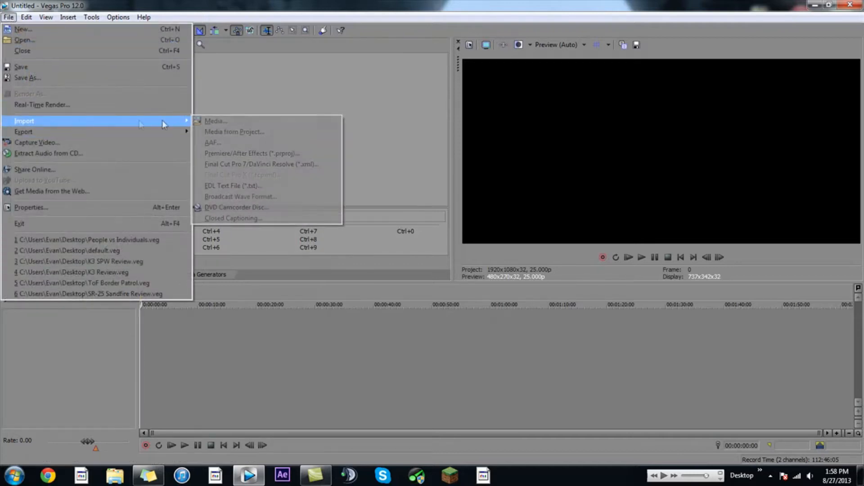
left_click(211, 120)
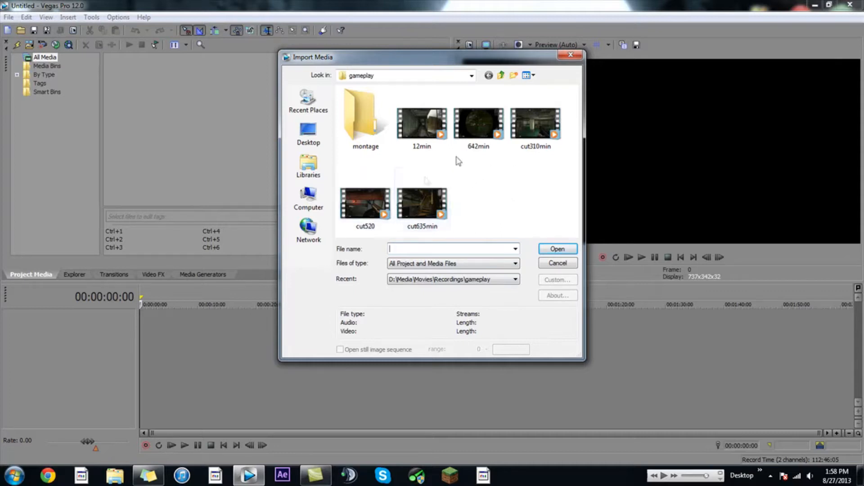
double_click(534, 126)
left_click_drag(152, 82, 145, 333)
left_click(339, 326)
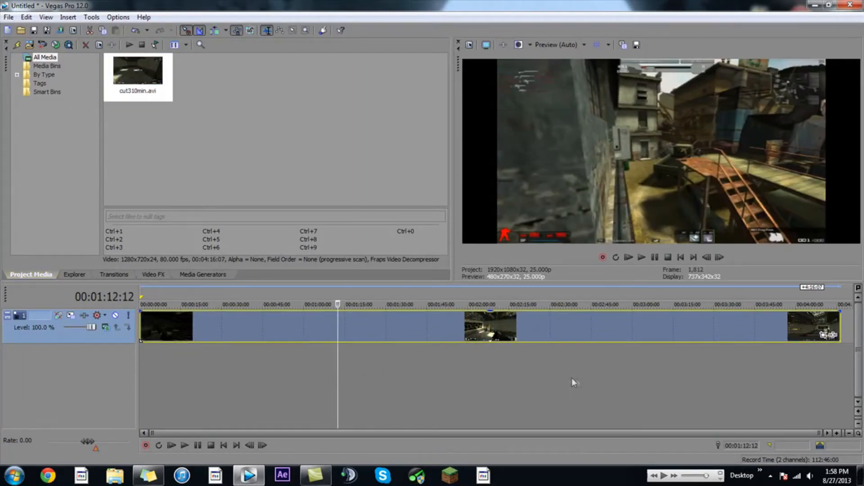
- Import the song "EastNewSound - the 4seasons 4u" from the Lyrical Crimson the instrumental folder inside Media > Music
left_click(9, 17)
mouse_move(90, 120)
left_click(244, 121)
left_click(419, 76)
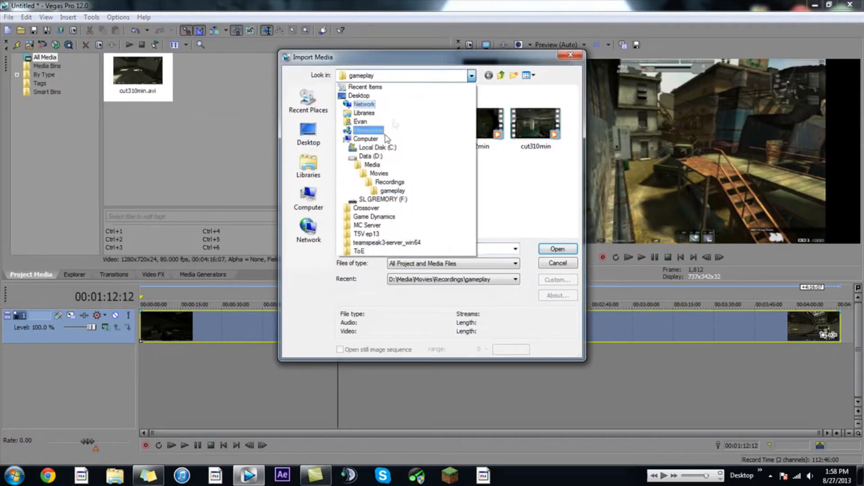
left_click(382, 170)
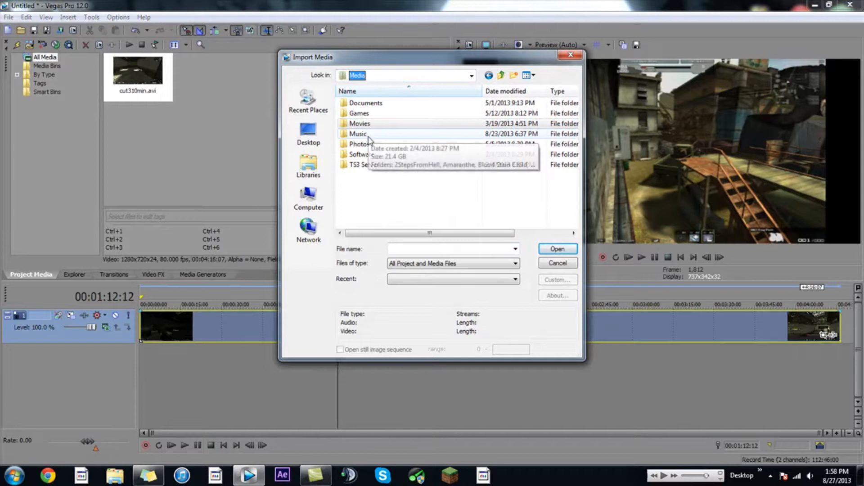
double_click(360, 134)
scroll(372, 162, "down", 1)
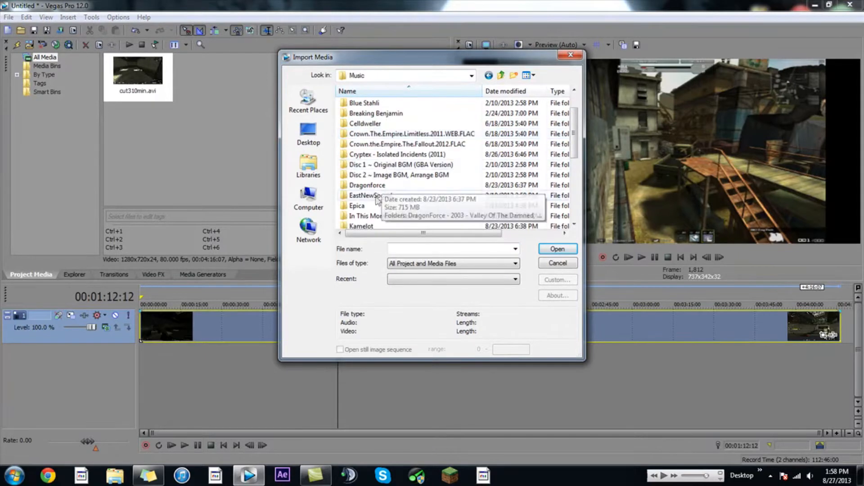
left_click(375, 198)
double_click(378, 201)
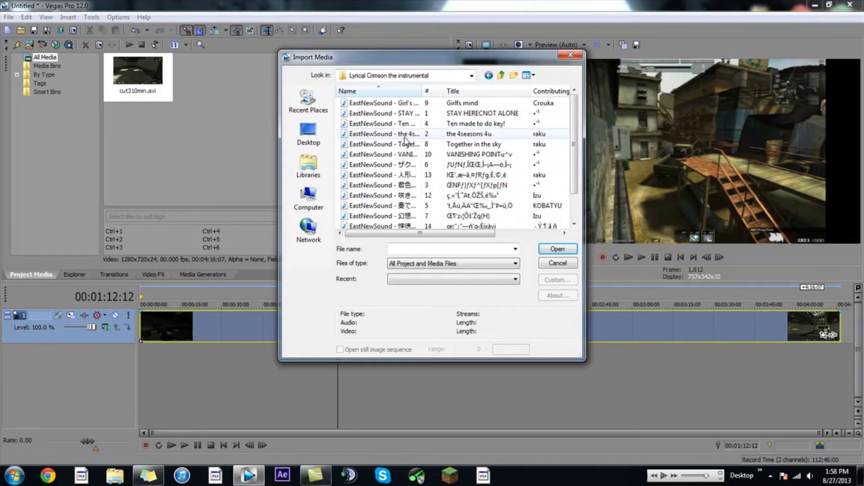
double_click(405, 134)
- Place the imported song at the start of the timeline on its own audio track below the video
left_click_drag(207, 74, 291, 353)
left_click(565, 366)
left_click(455, 368)
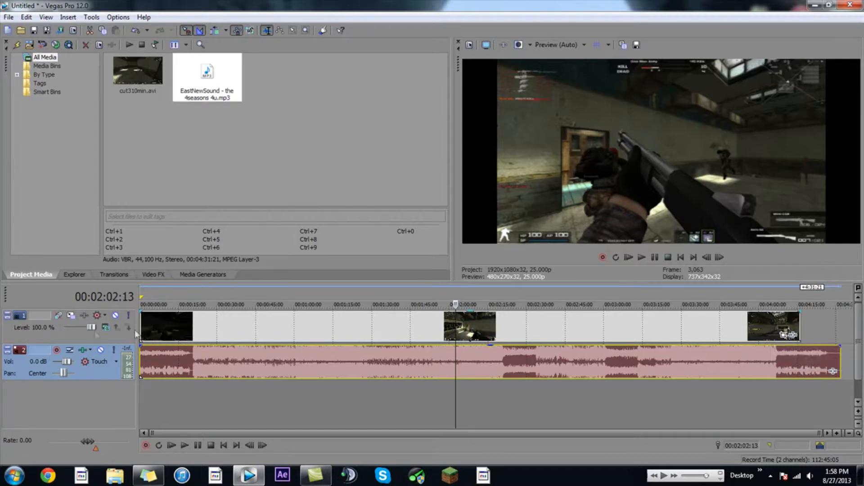
left_click(52, 336)
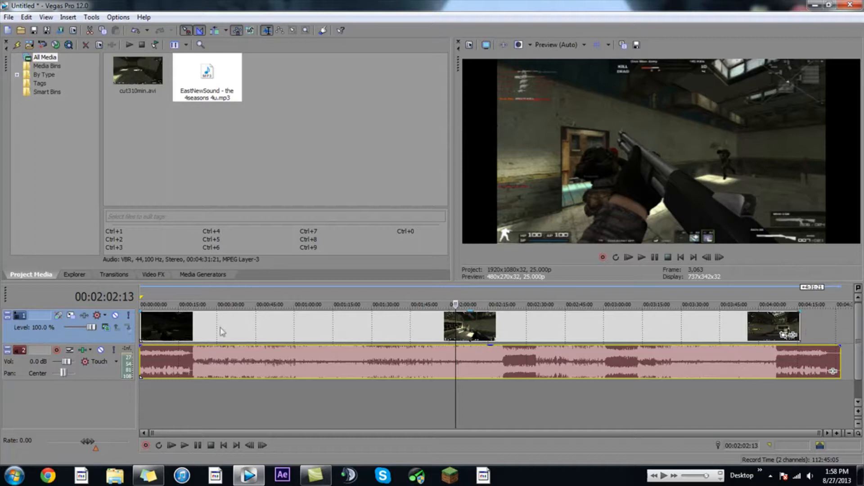
left_click(85, 374)
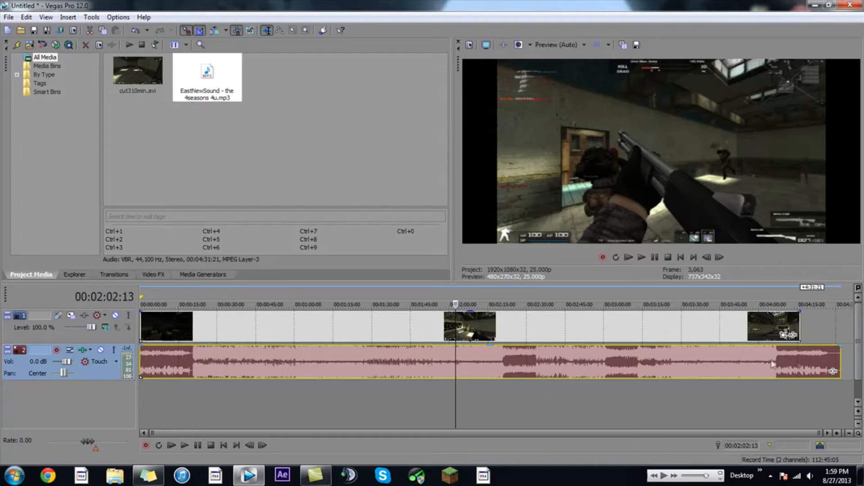
- Add the Resonant Filter, Smooth/Enhance and Track EQ effects to the song's audio event
left_click(833, 372)
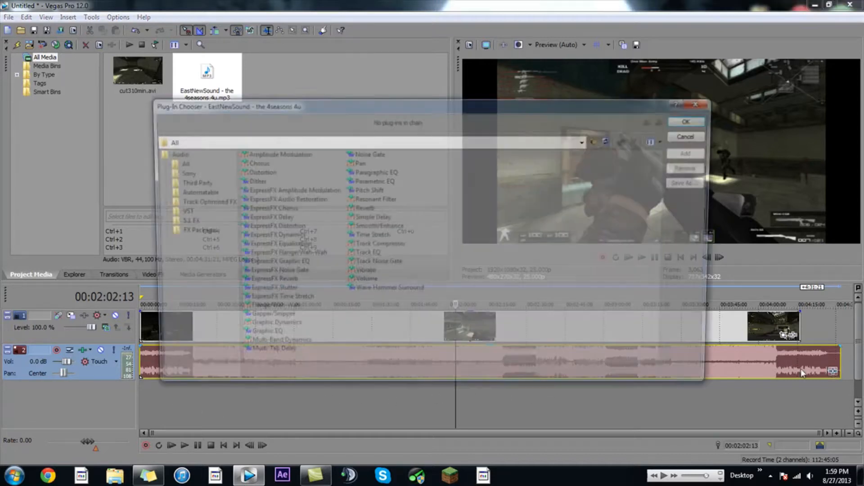
left_click(374, 228)
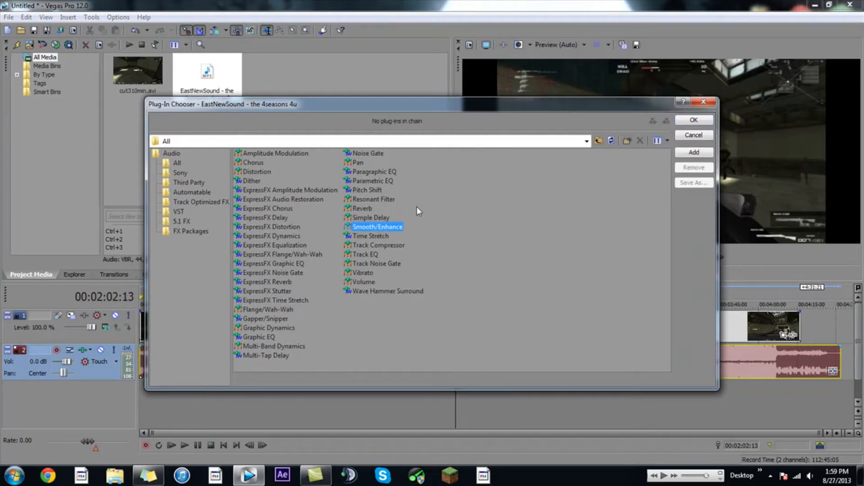
left_click(391, 199, "ctrl")
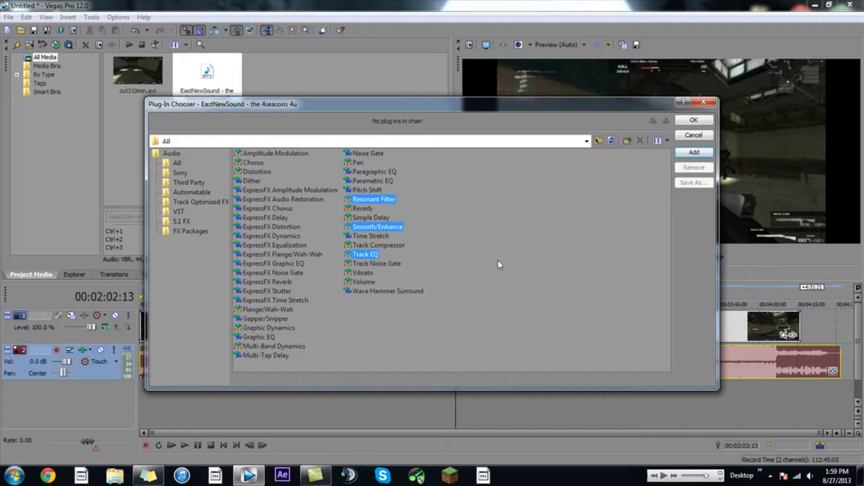
left_click(694, 153)
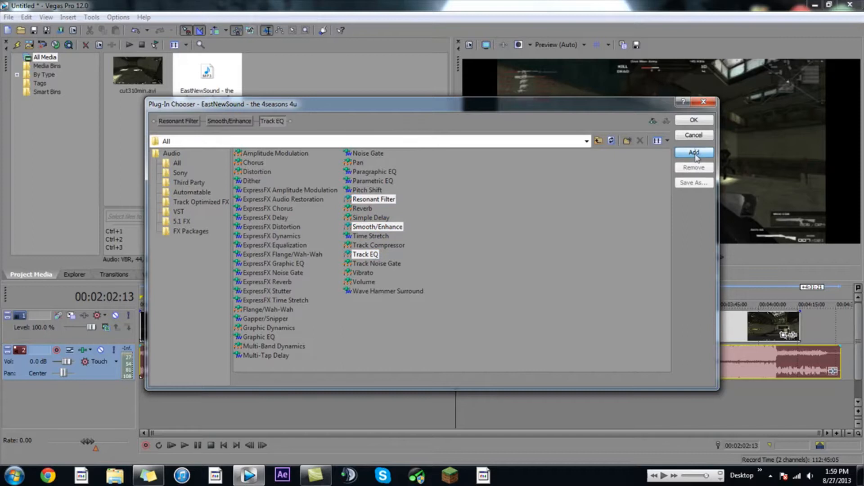
left_click(694, 121)
left_click_drag(194, 64, 439, 145)
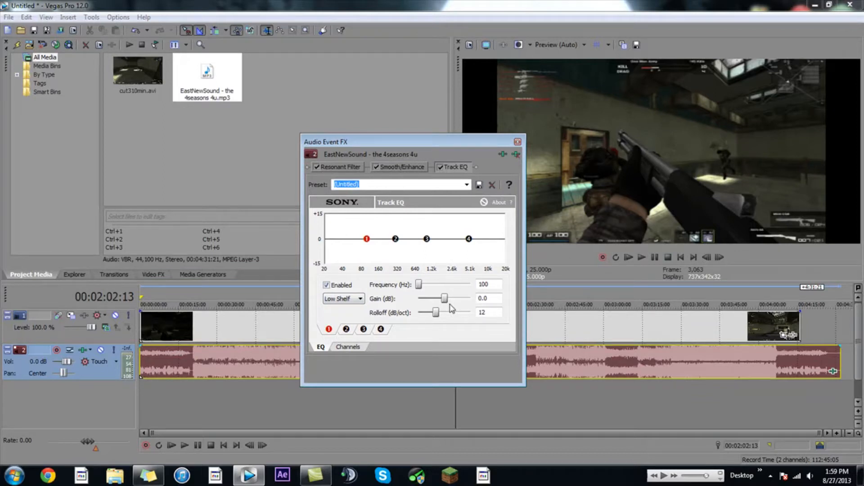
- Try boosting Track EQ band 4 by about 10.1 dB near 7,544 Hz, and try the DEPTH 1 preset
left_click_drag(470, 239, 468, 222)
left_click(467, 184)
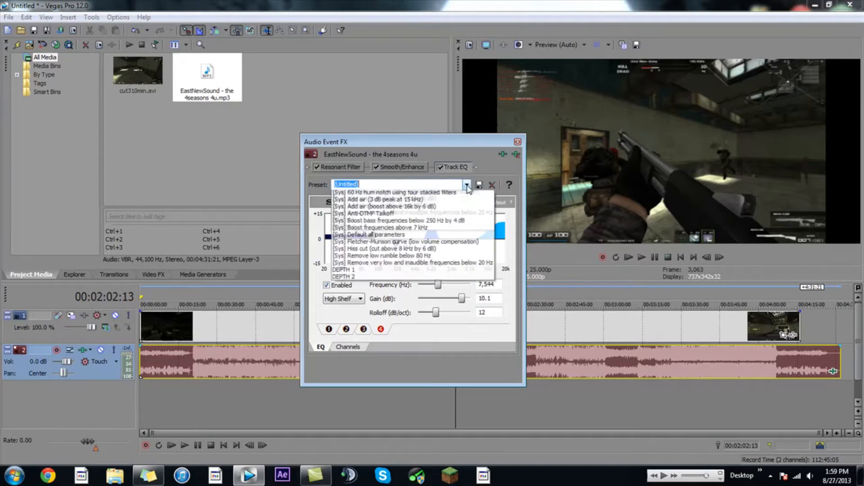
left_click(356, 286)
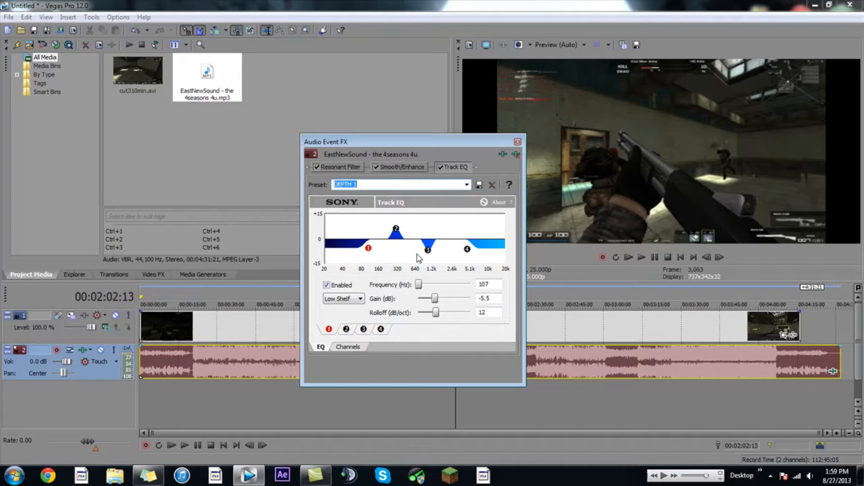
- Apply the DEPTH 2 preset to the song's Track EQ effect
left_click(467, 185)
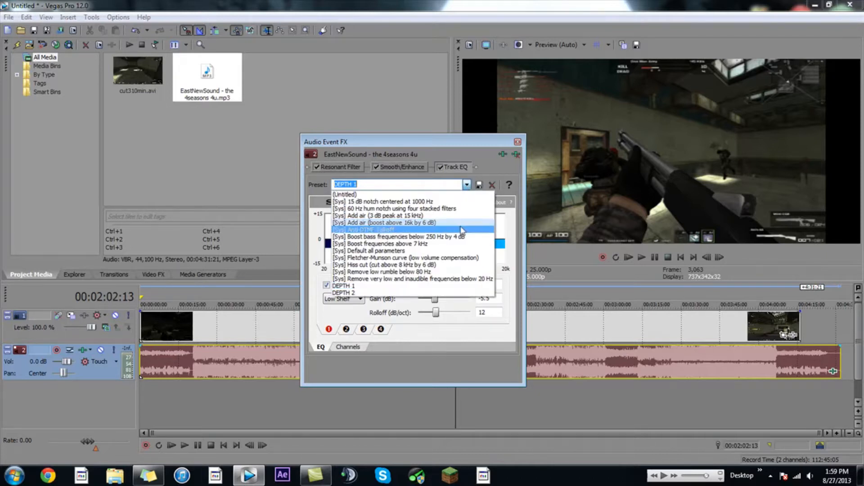
left_click(354, 293)
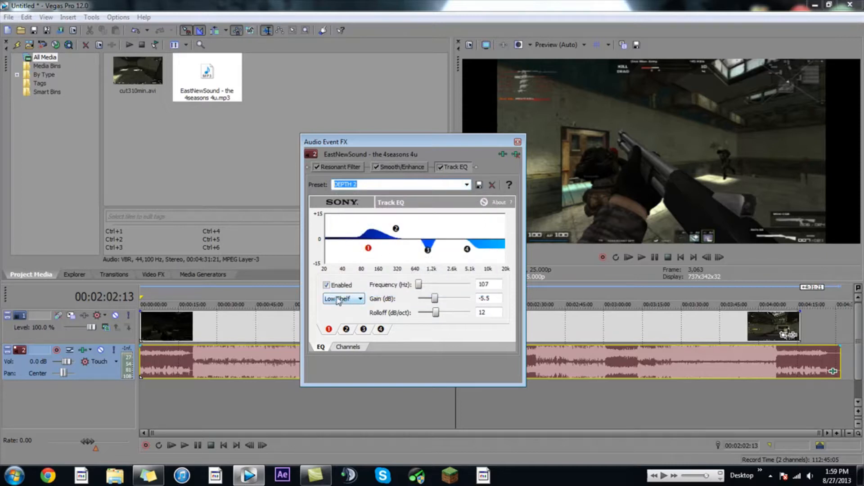
left_click(354, 300)
left_click(358, 300)
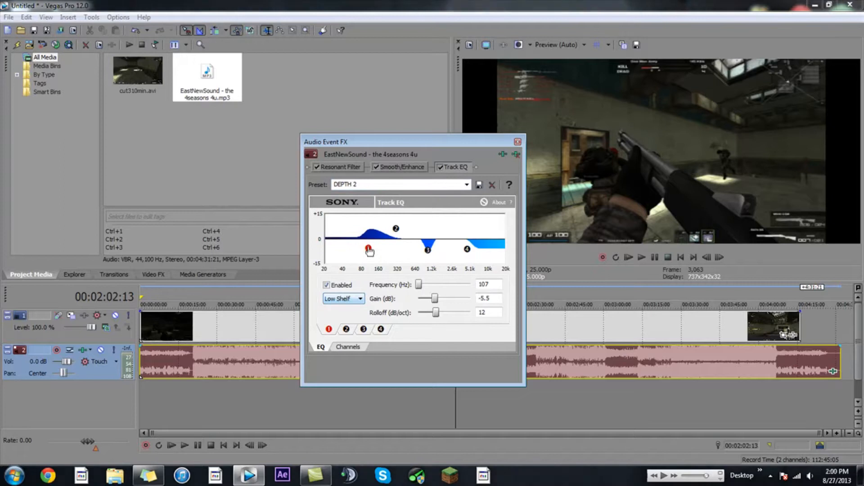
- Examine the filter type, frequency, gain and rolloff or bandwidth of each of the four Track EQ bands
left_click(396, 228)
left_click(428, 250)
left_click(466, 249)
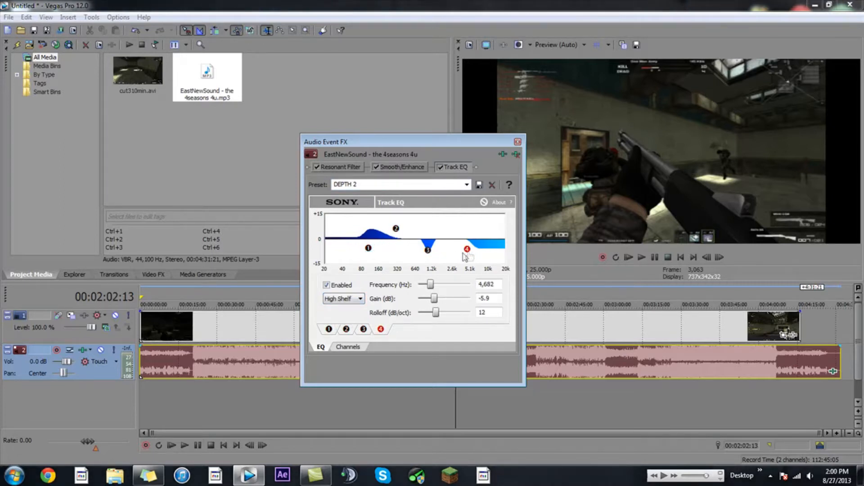
left_click(428, 250)
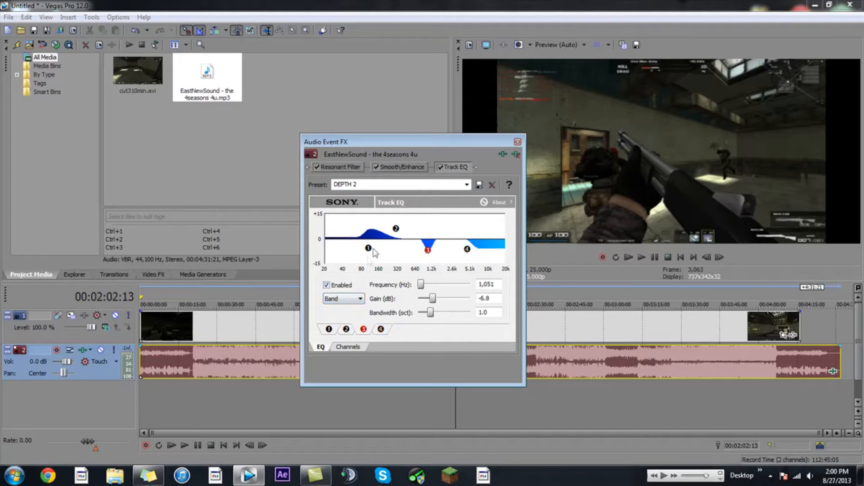
left_click(397, 228)
left_click(368, 248)
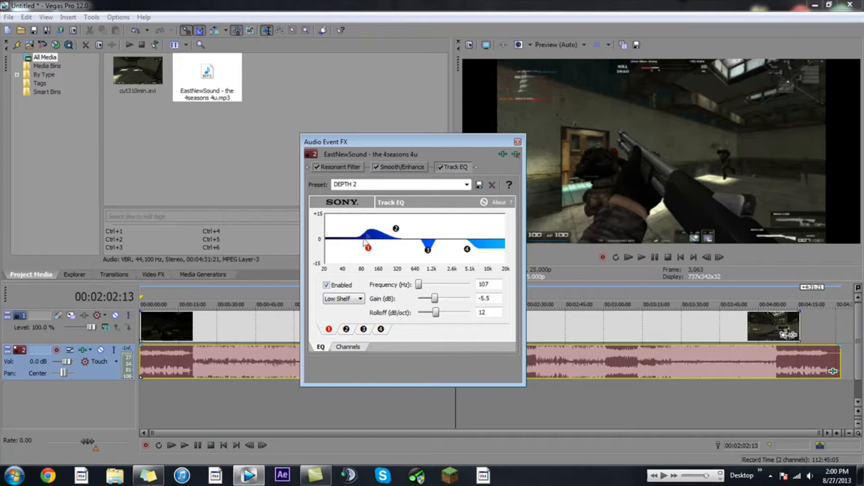
left_click(396, 229)
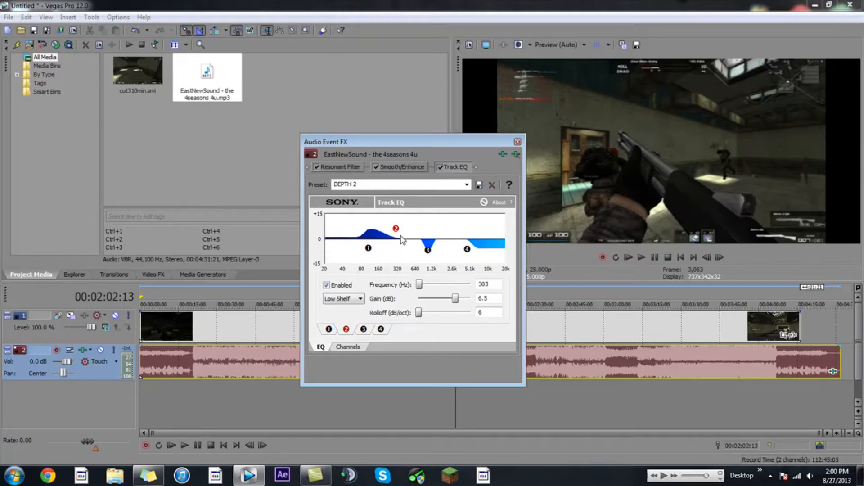
- Set the Smooth/Enhance effect's operation value to -1, toward the Smooth side
left_click(393, 166)
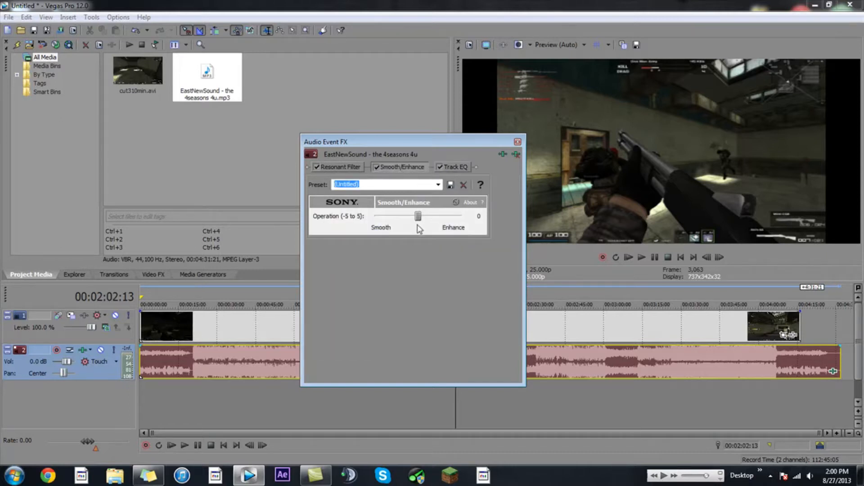
mouse_move(418, 220)
left_mouse_down()
mouse_move(403, 219)
mouse_move(411, 218)
left_mouse_up()
left_click(352, 169)
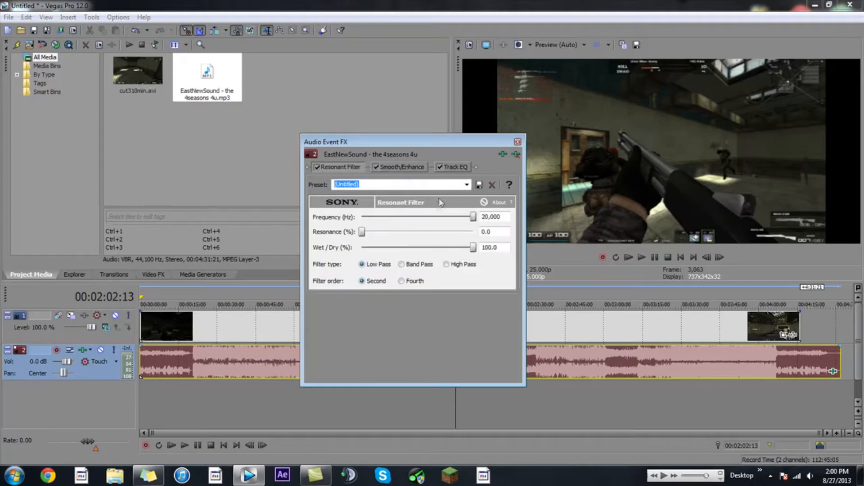
left_click(411, 168)
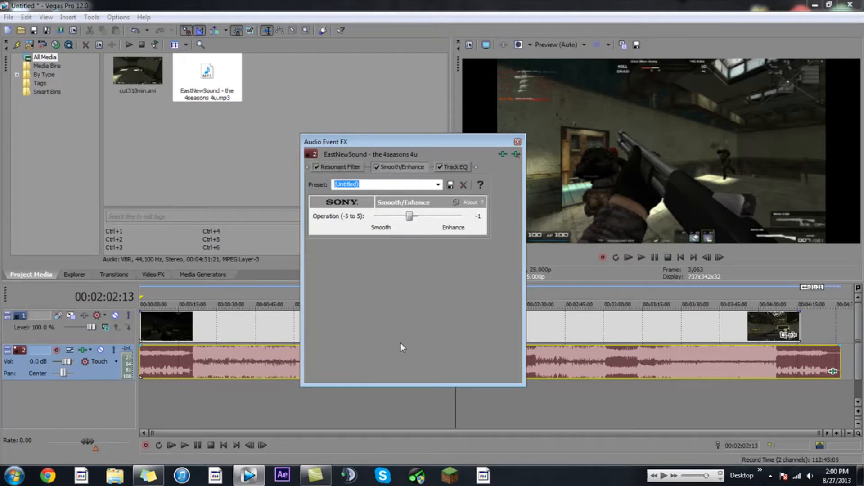
mouse_move(410, 216)
left_mouse_down()
mouse_move(488, 215)
mouse_move(417, 217)
left_mouse_up()
left_click(347, 166)
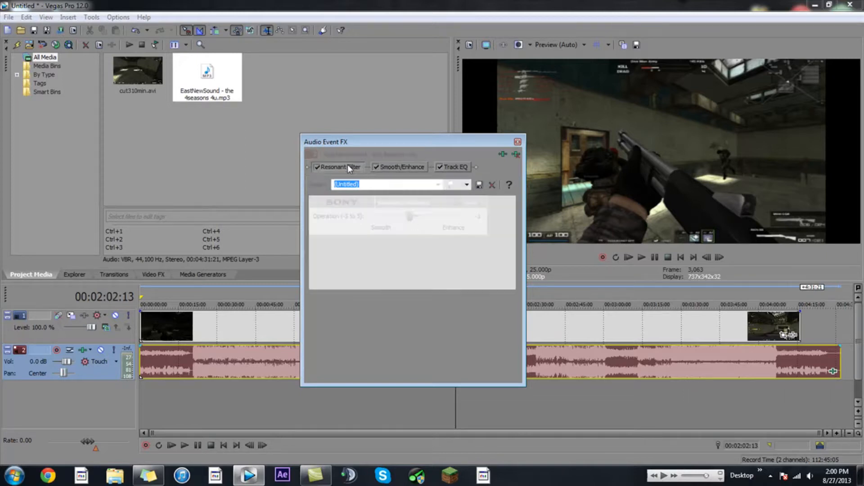
left_click(398, 166)
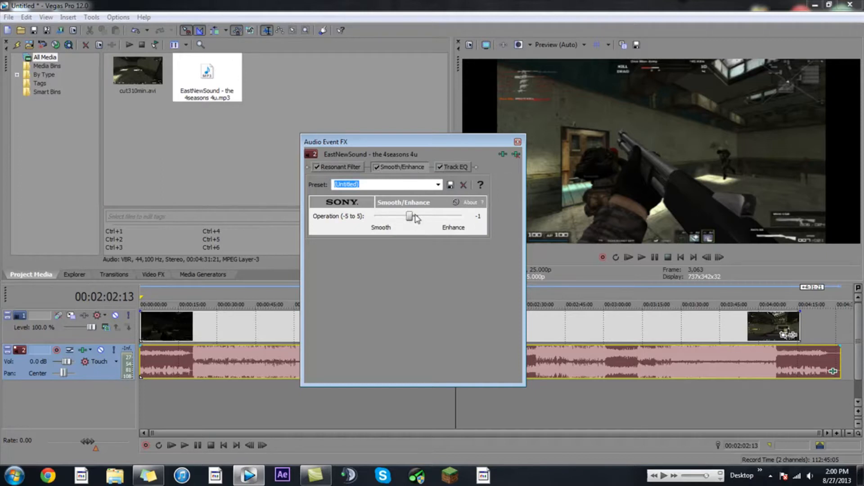
- Lower the Resonant Filter's frequency to about 18,350 Hz and its wet/dry mix to about 86.4%, and close the effect settings
left_click(352, 165)
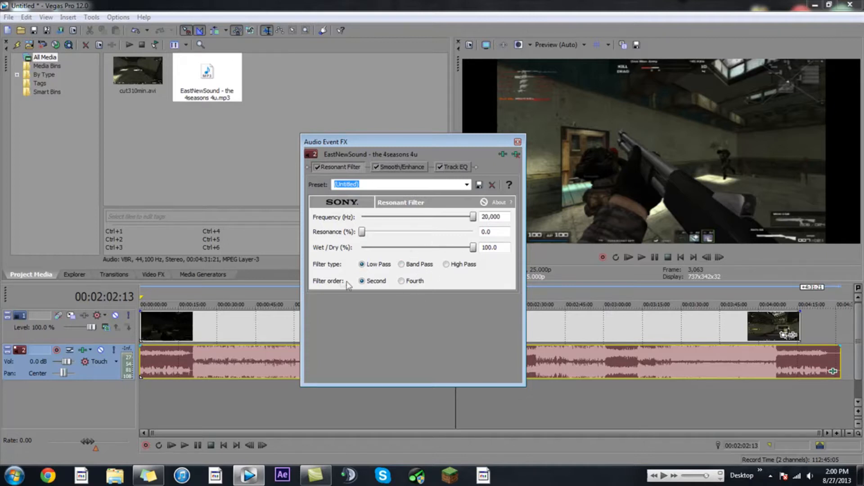
left_click_drag(475, 218, 468, 222)
left_click_drag(472, 250, 461, 250)
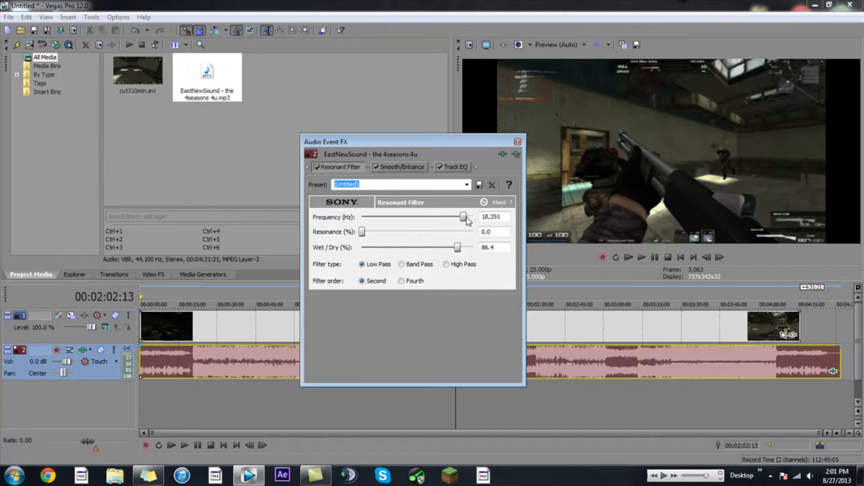
left_click(517, 142)
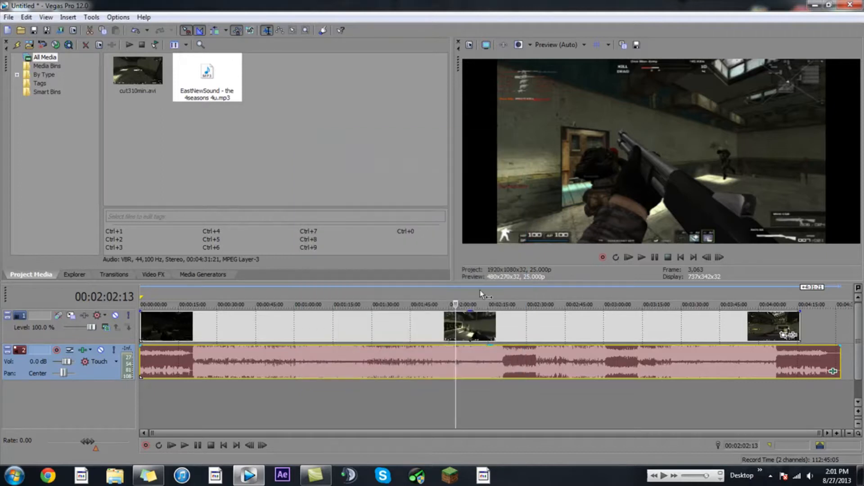
- Preview the video clip at about 00:02:15 and 00:04:01 on the timeline
left_click(488, 328)
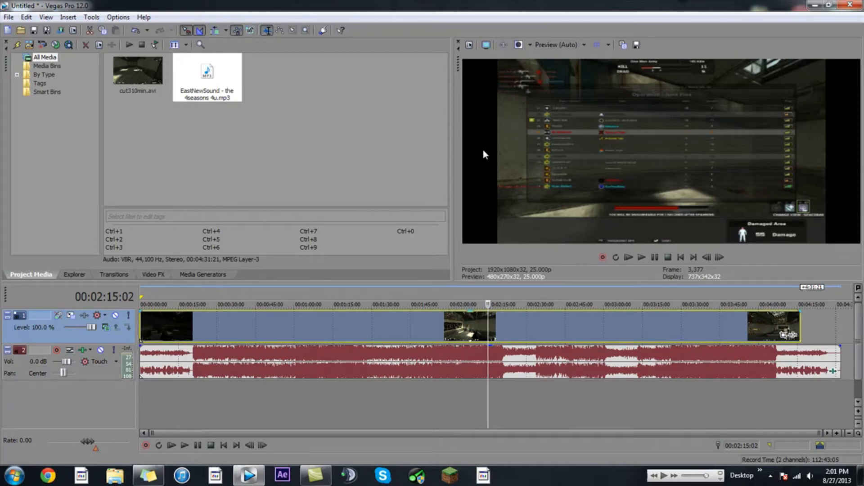
left_click(762, 325)
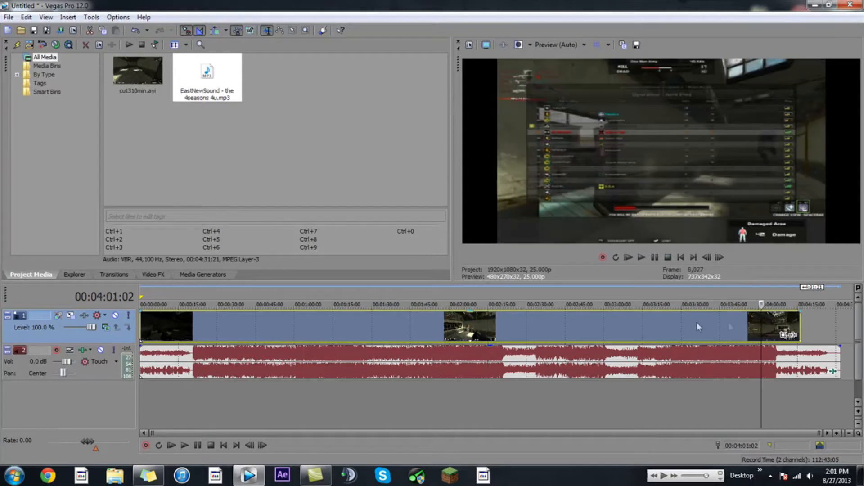
- Place another copy of cut310min.avi on the video track after the existing gameplay clip
right_click(550, 325)
left_click(434, 413)
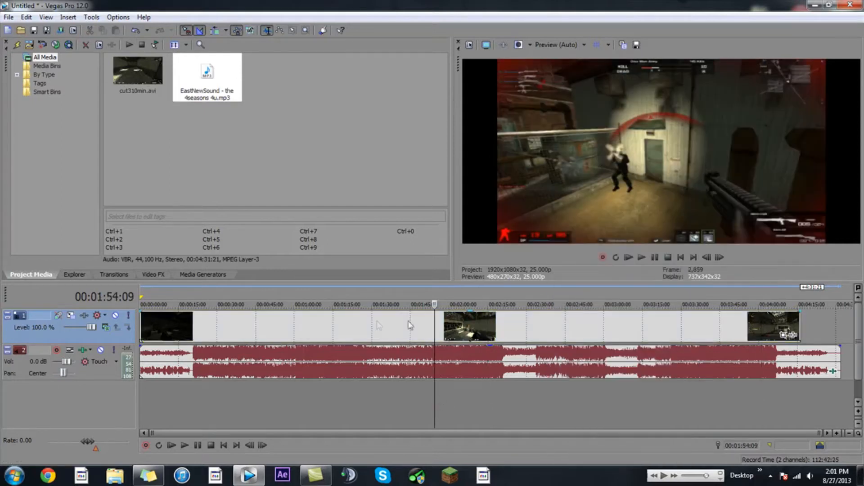
left_click(143, 73)
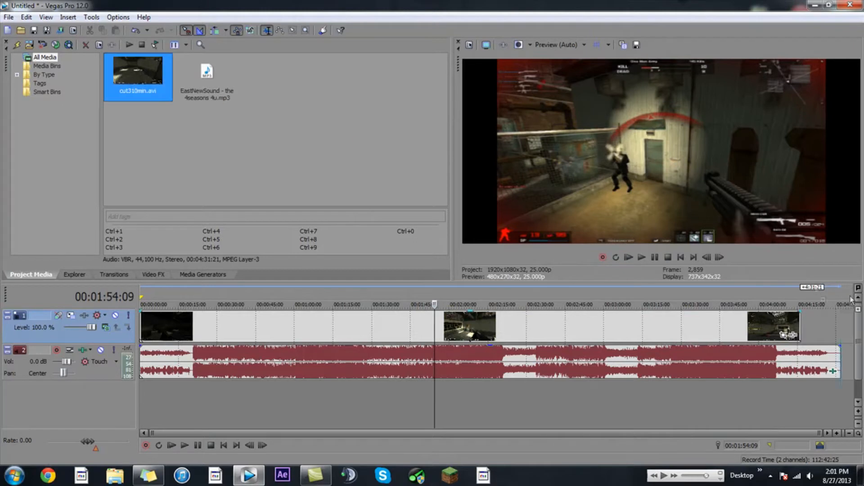
left_click_drag(818, 322, 819, 322)
- Turn off Maintain Aspect Ratio for the first video clip
left_click(442, 323)
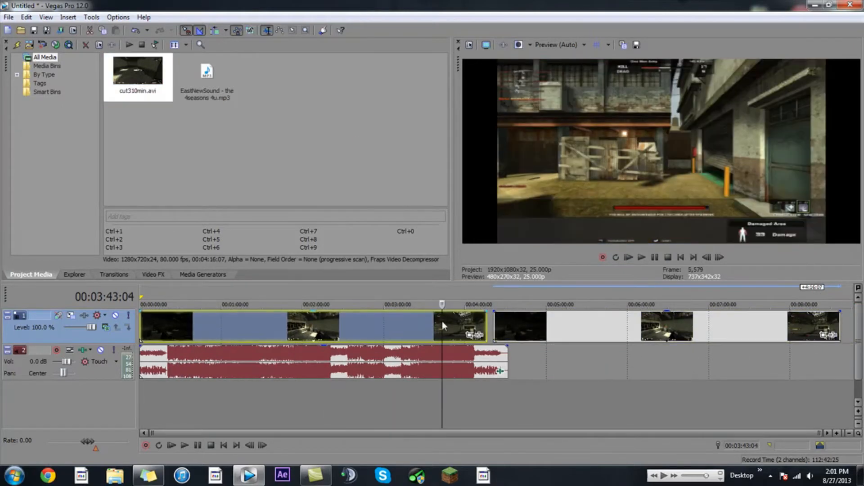
right_click(436, 326)
mouse_move(441, 377)
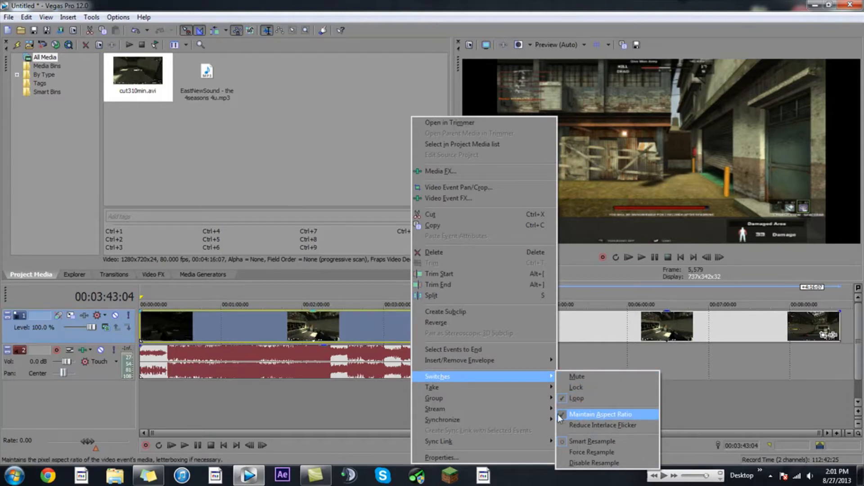
left_click(577, 415)
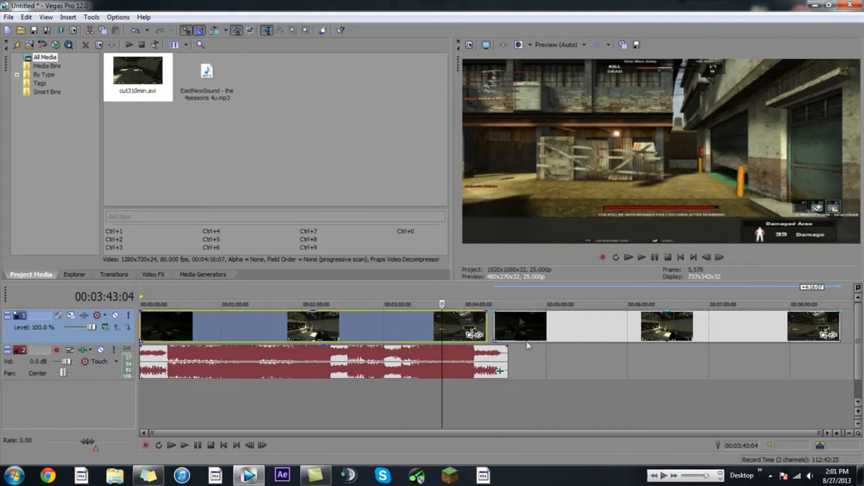
- Compare the framing with the second clip, switching Maintain Aspect Ratio on and back off for the first clip
left_click(581, 326)
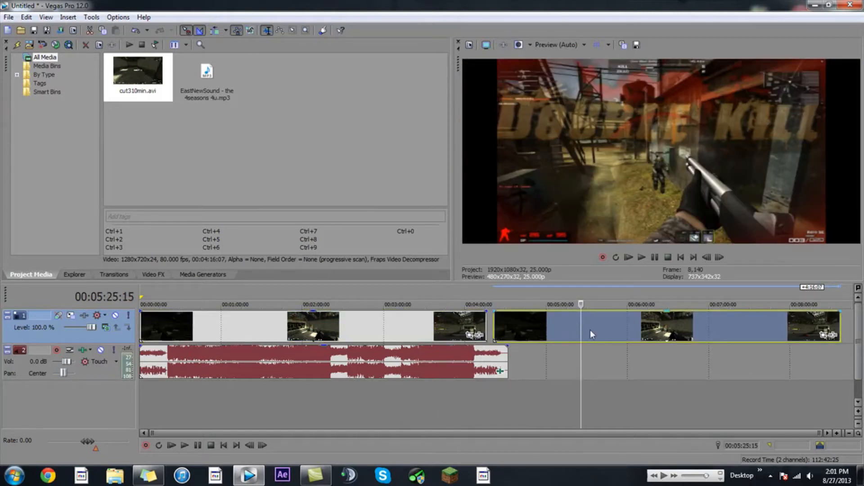
left_click(447, 328)
right_click(428, 326)
mouse_move(468, 377)
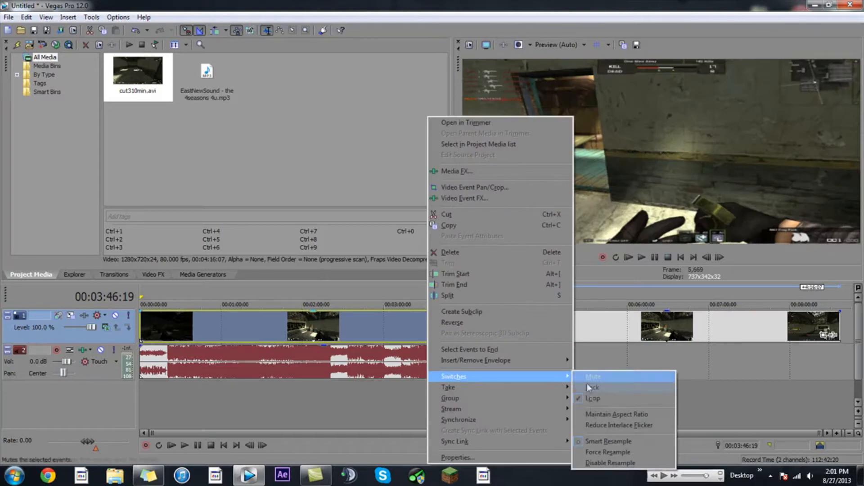
left_click(590, 414)
right_click(444, 327)
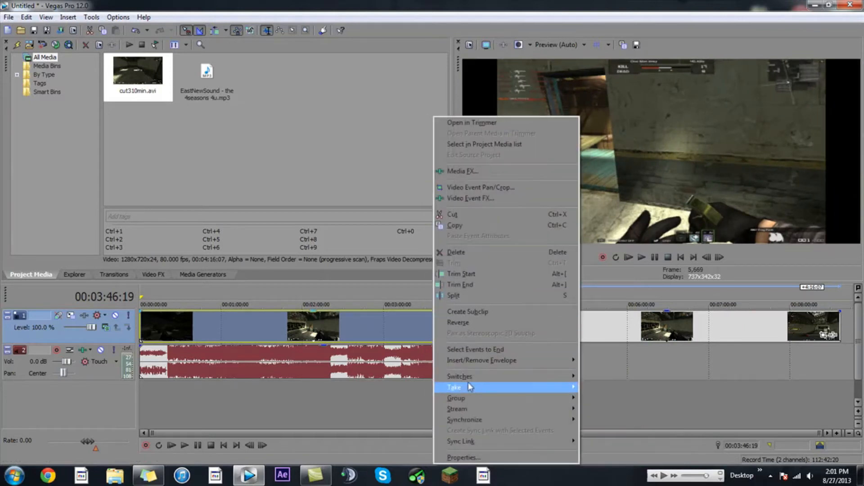
left_click(605, 412)
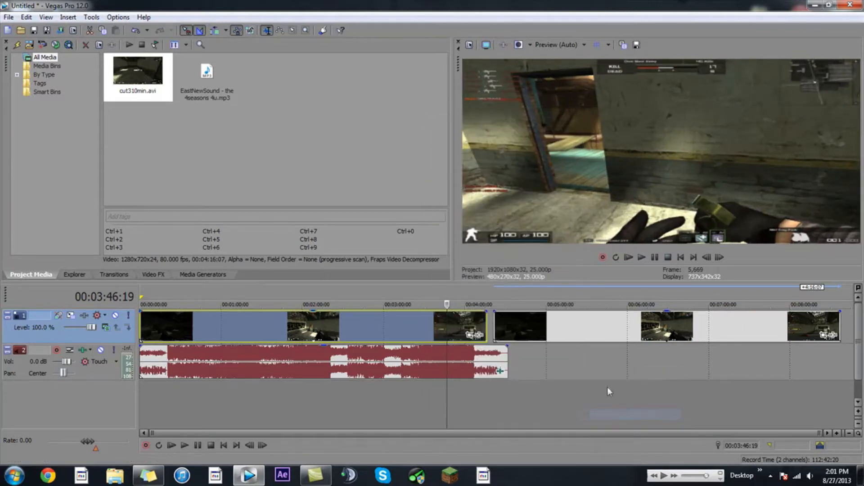
- Delete the second video clip and place cut310min.avi again after the first clip, starting where the music ends
left_click(606, 321)
left_click(604, 320)
key("Delete")
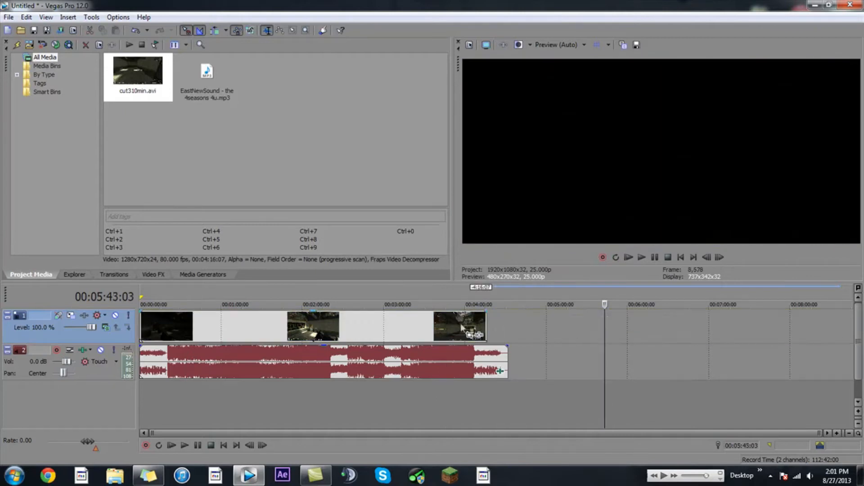
left_click_drag(138, 76, 519, 337)
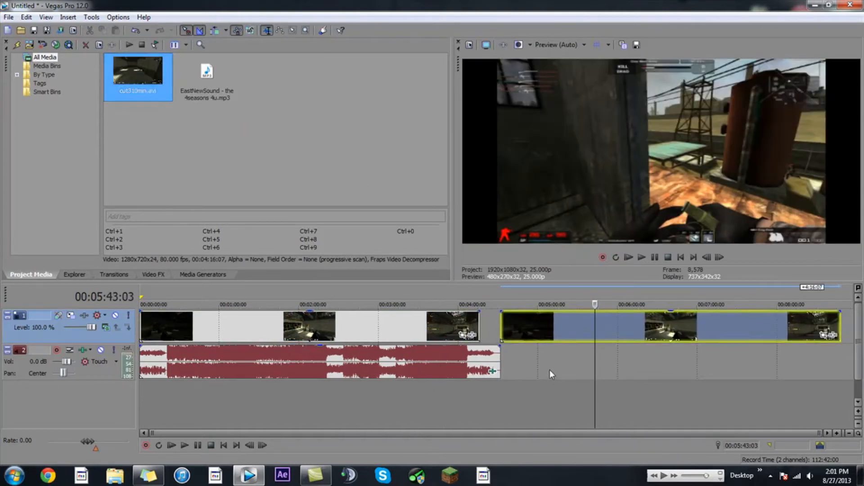
left_click(550, 369)
- Add a fade-out to the first video clip from about 00:04:04 to its end
left_click(353, 326)
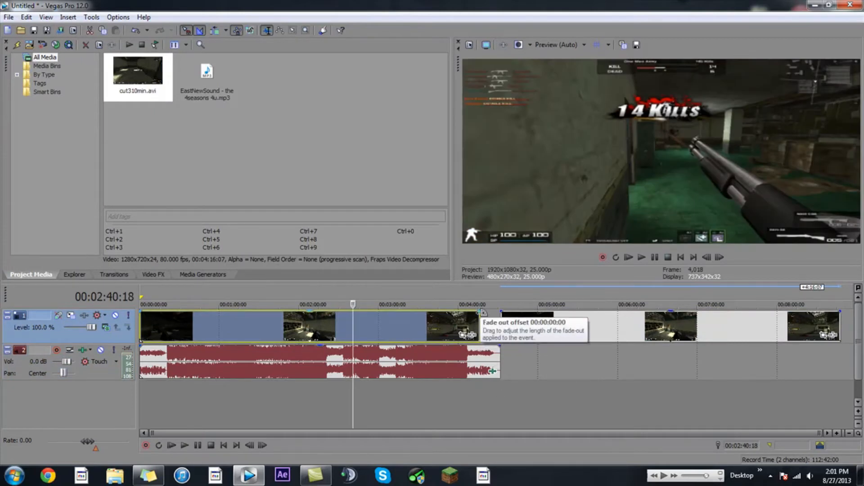
left_click(463, 322)
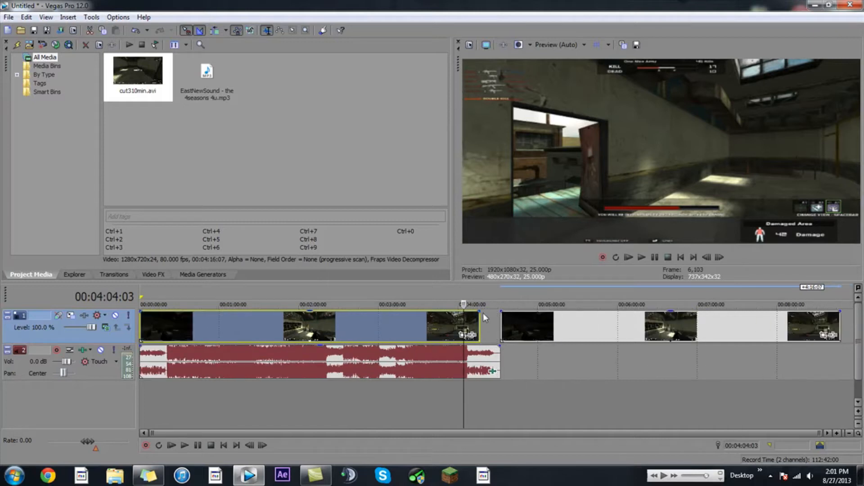
left_click_drag(482, 311, 471, 316)
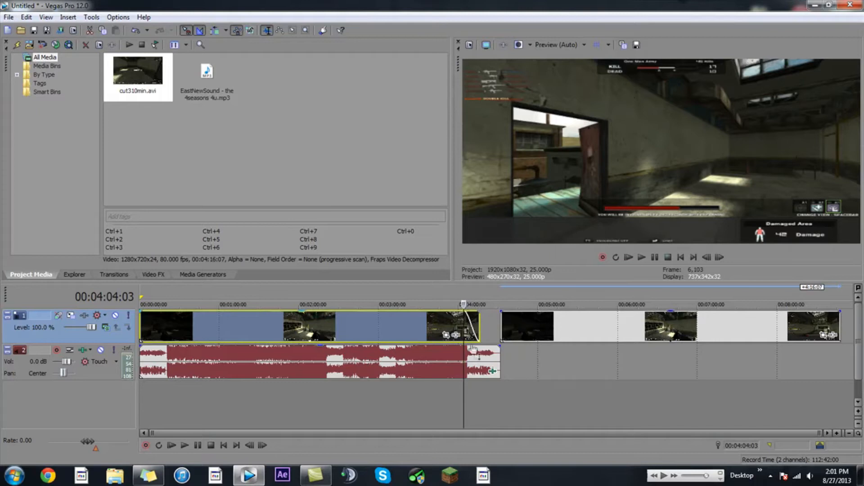
- Move the music event to start together with the second video clip, and preview the first clip from about 00:04:02
left_click_drag(252, 365, 536, 357)
left_click(461, 320)
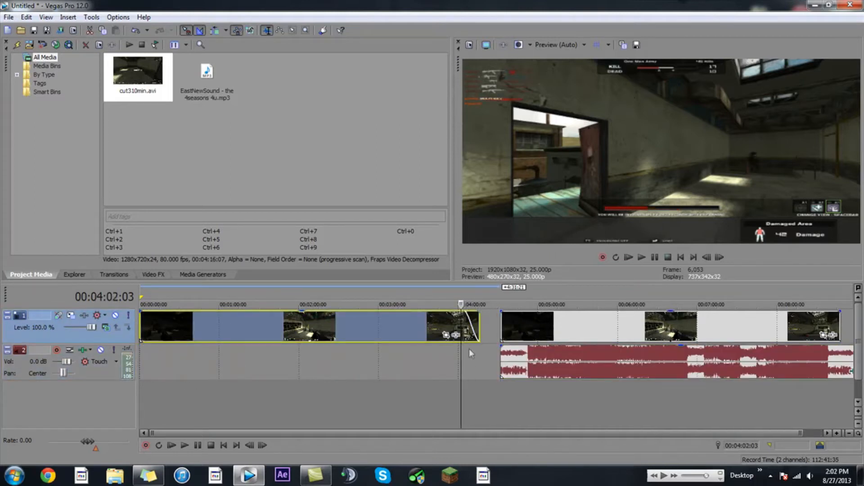
key("space")
key("space")
- Shorten the first clip's fade-out to about 00:00:04:21 and play back the clip's ending
left_click_drag(466, 321, 474, 321)
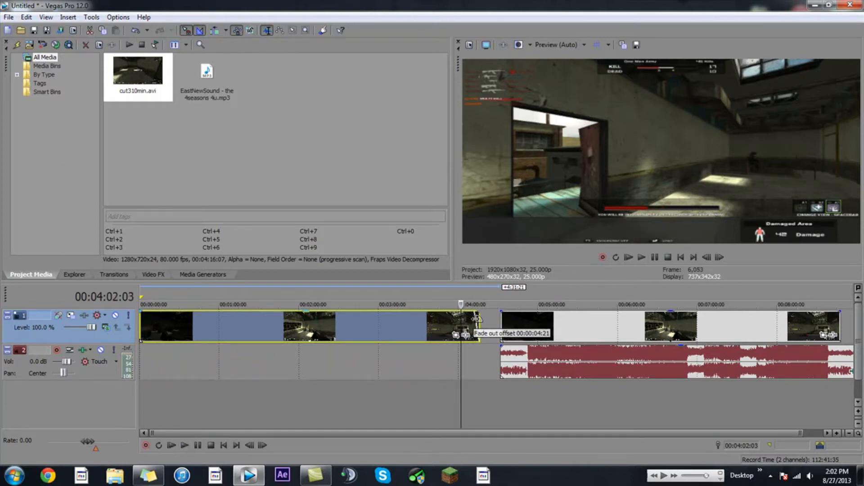
left_click(475, 321)
scroll(476, 321, "up", 3)
left_click(482, 327)
key("space")
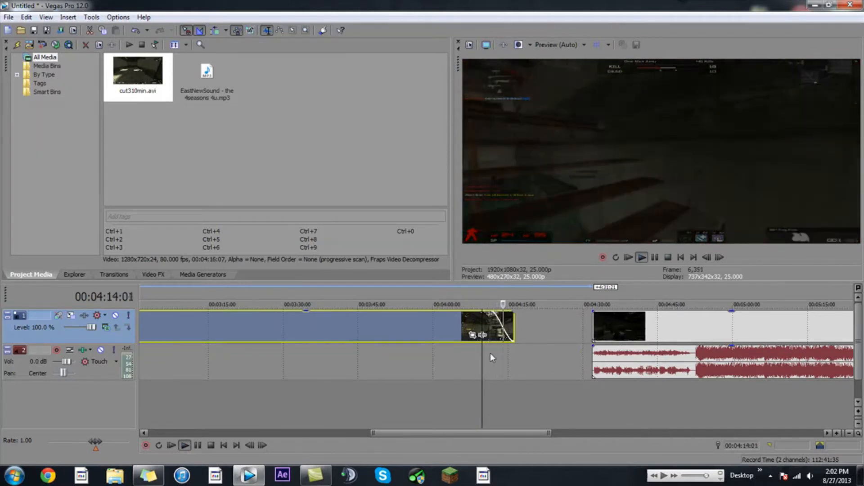
key("space")
- Remove the first clip's fade-out and play back its last few seconds
left_click_drag(493, 313, 553, 312)
left_click(498, 317)
key("space")
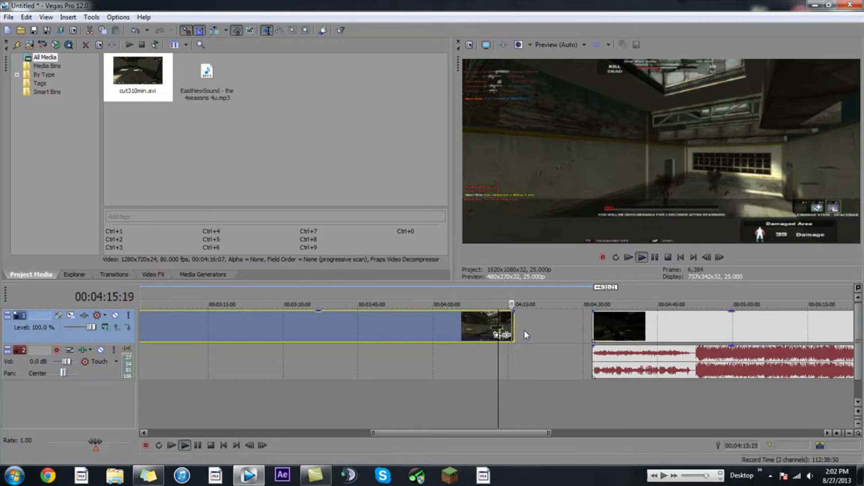
key("space")
- Lower the opacity of the first video clip slightly
scroll(491, 346, "down", 5)
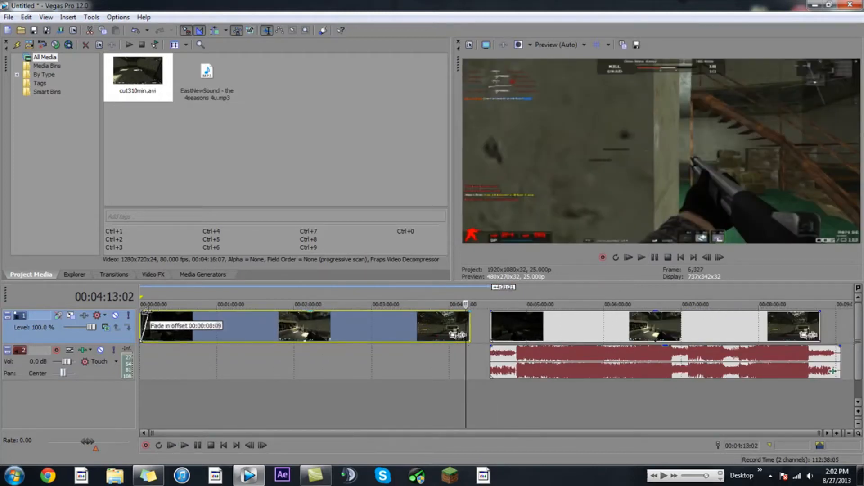
left_click(194, 329)
scroll(436, 337, "up", 3)
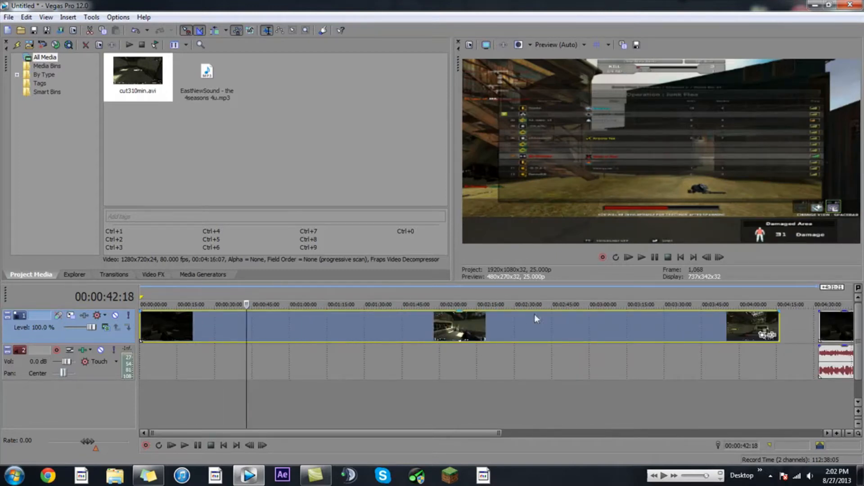
mouse_move(522, 316)
left_mouse_down()
mouse_move(521, 347)
mouse_move(523, 323)
left_mouse_up()
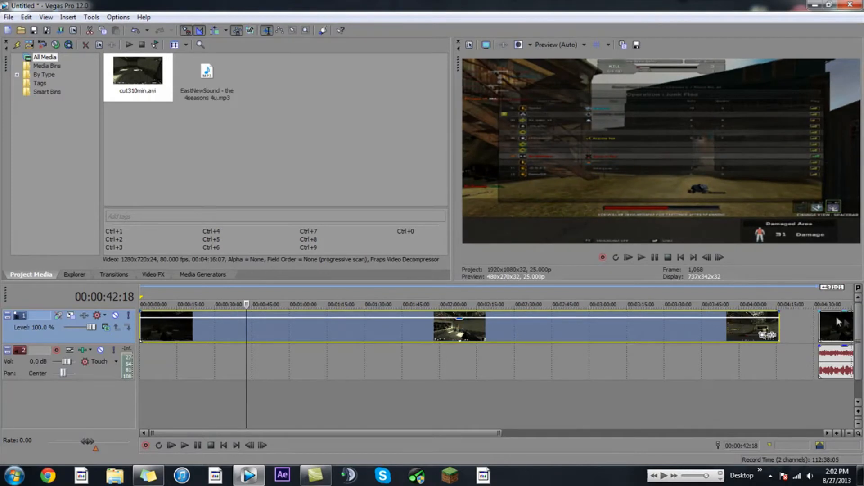
- Move the second video clip to a new track below the music, starting at 00:00:00, and restore the first clip's full opacity
left_click_drag(841, 320, 714, 362)
left_click_drag(145, 401, 234, 399)
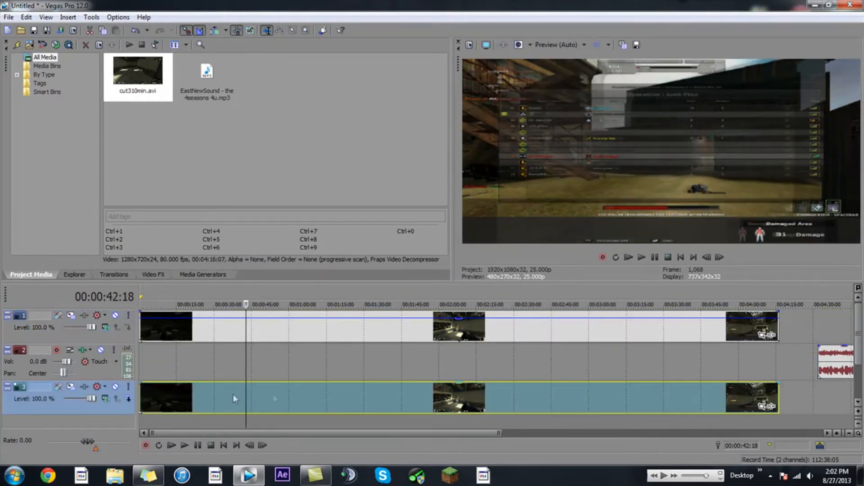
mouse_move(485, 317)
left_mouse_down()
mouse_move(482, 352)
mouse_move(500, 311)
left_mouse_up()
- Move the clip on track 3 back to track 1, lined up with the music's start, and delete the empty track 3
left_click_drag(459, 398, 791, 332)
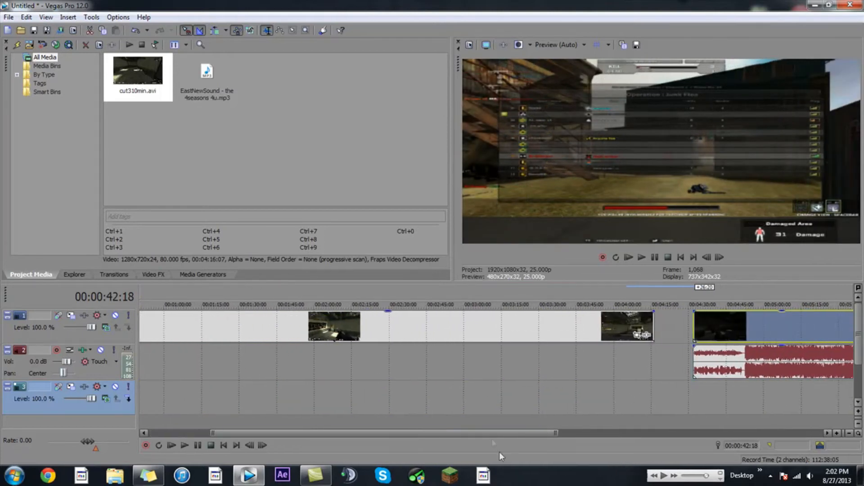
left_click_drag(490, 433, 402, 441)
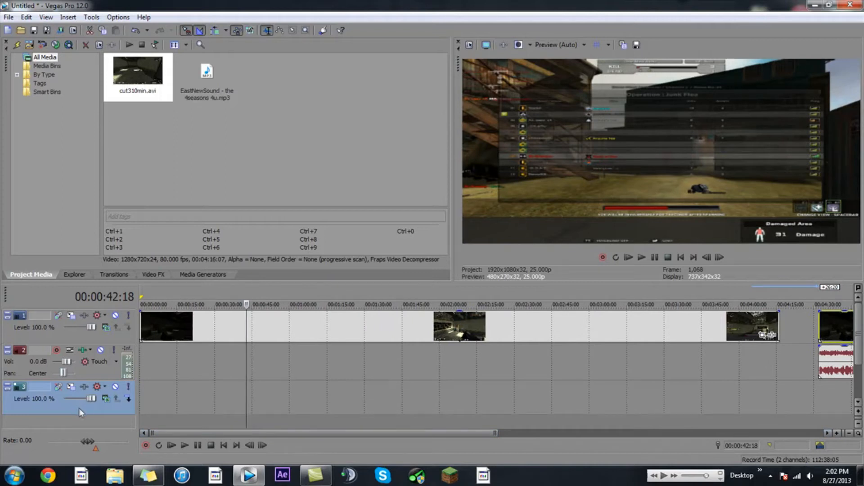
right_click(93, 425)
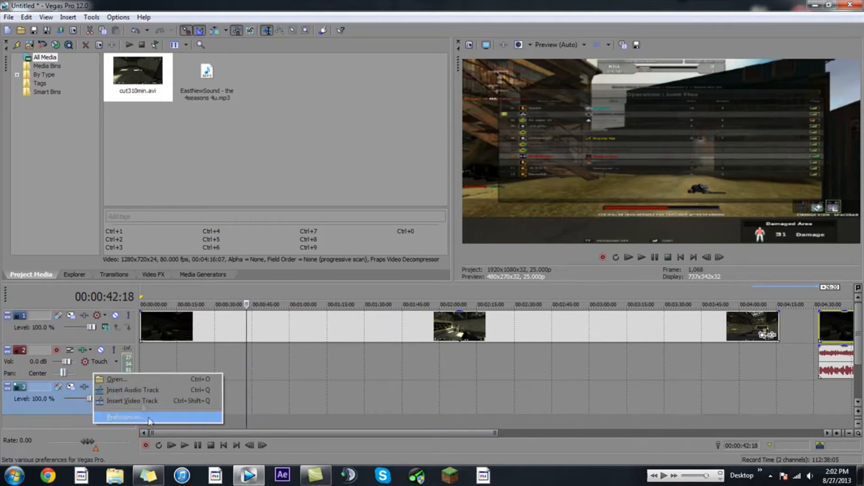
left_click(276, 419)
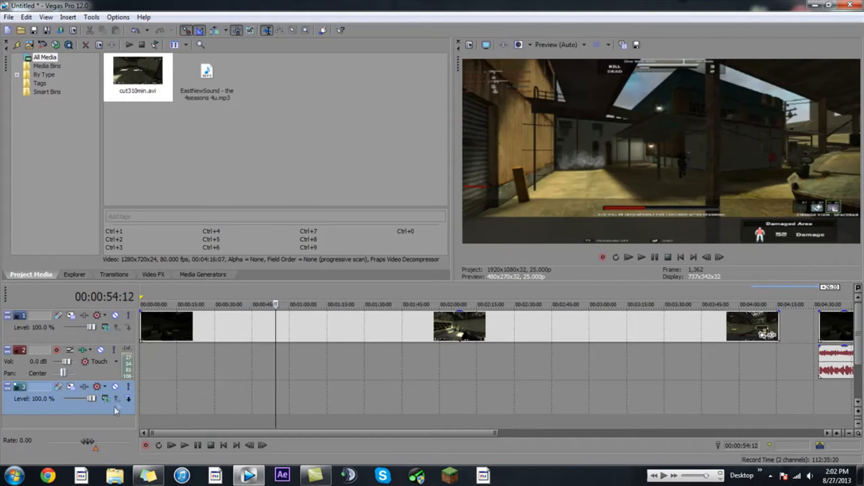
key("Delete")
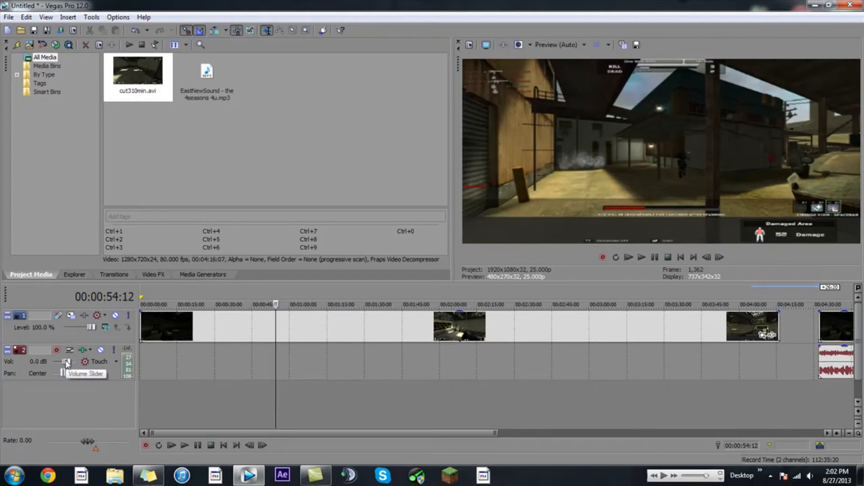
- Set the music track's volume to 0.5 dB and its pan to Center
mouse_move(67, 364)
left_mouse_down()
mouse_move(72, 368)
mouse_move(65, 364)
left_mouse_up()
left_click(840, 368)
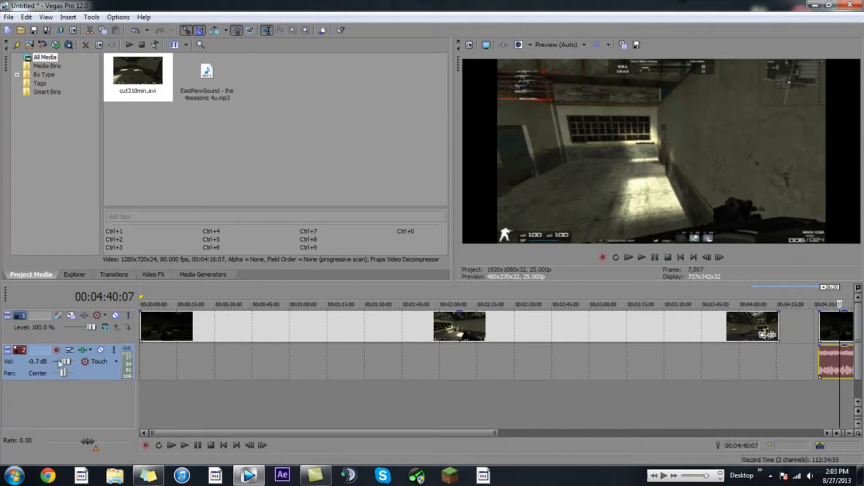
left_click_drag(67, 362, 68, 361)
left_click_drag(74, 375, 62, 375)
- Move the second video clip to a new track 3 starting at 00:00:00, and solo that track
left_click(836, 324)
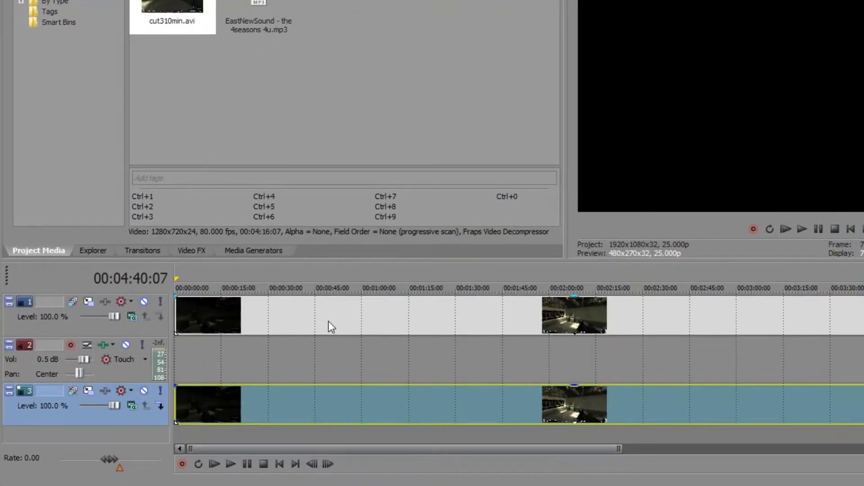
left_click(329, 321)
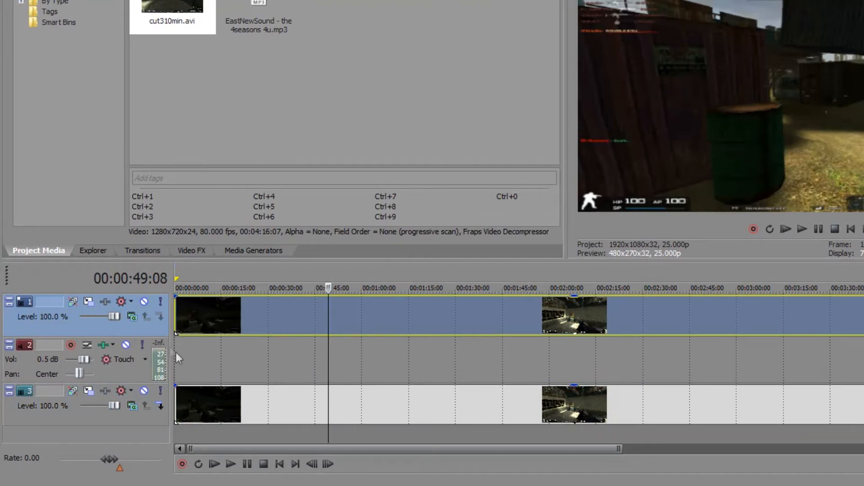
left_click(160, 392)
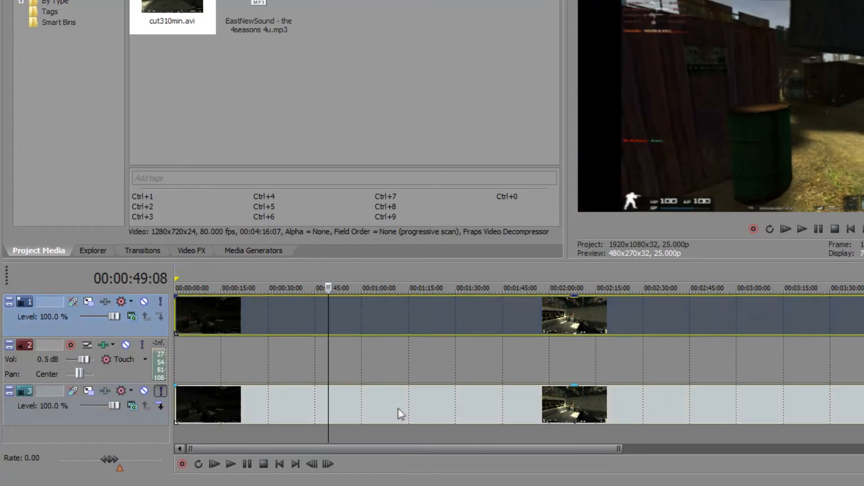
- Shift the track 3 clip about 00:00:09:13 along the timeline, and compare the preview with the track's solo on and off, leaving it off
left_click_drag(398, 409, 427, 408)
left_click(245, 398)
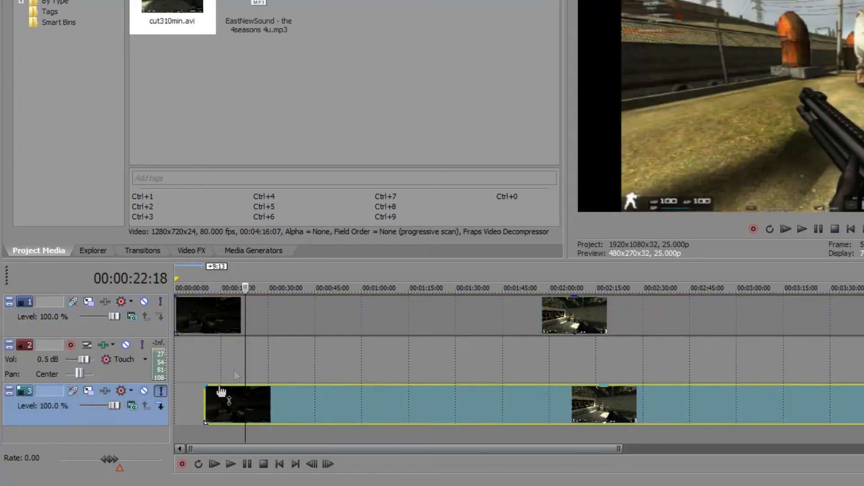
left_click(162, 390)
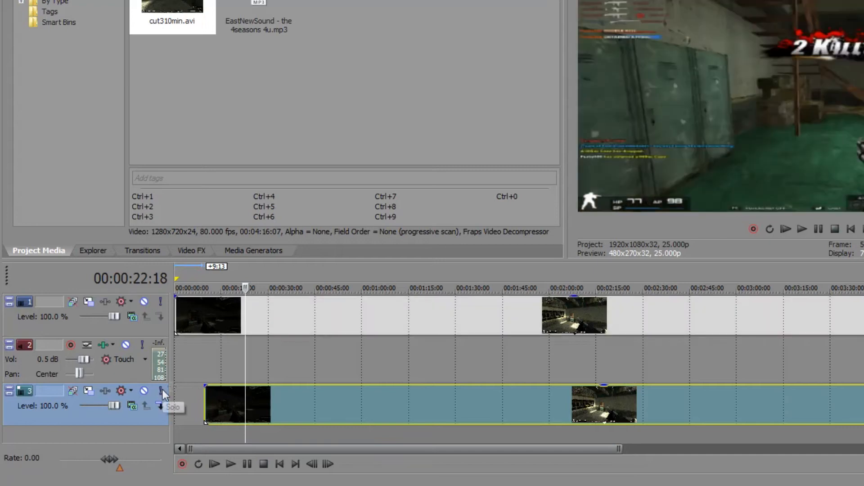
left_click(160, 390)
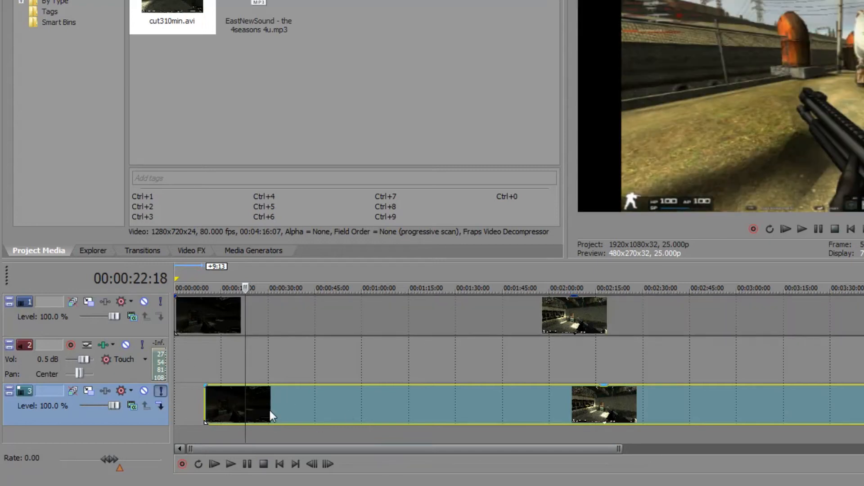
left_click(162, 391)
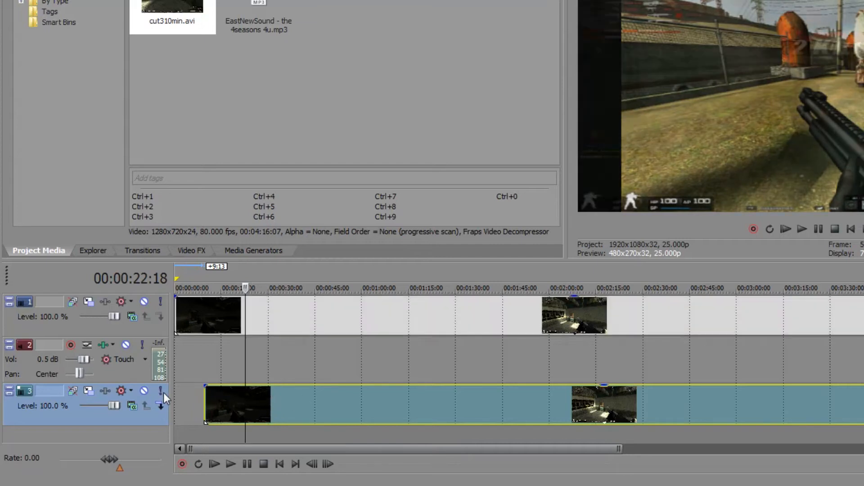
- Move the clip on track 3 back to track 1, placing it just after the end of the first video clip
left_click_drag(463, 401, 823, 324)
left_click(824, 393)
scroll(675, 416, "down", 2)
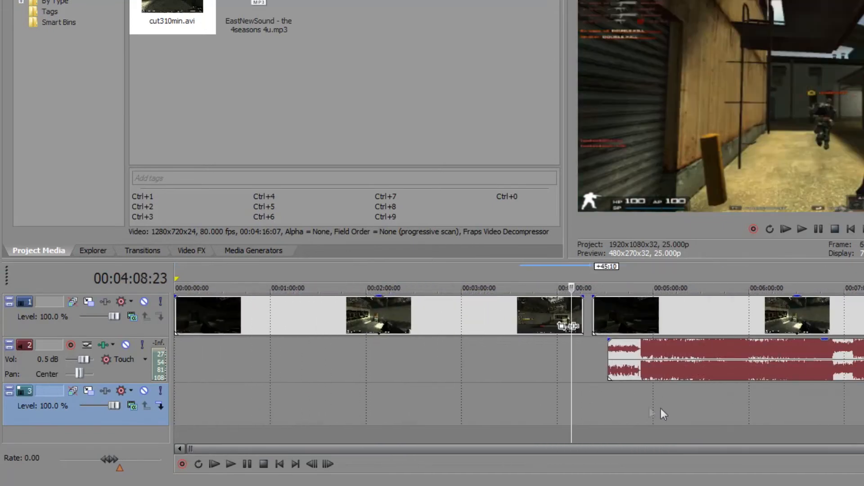
left_click(299, 380)
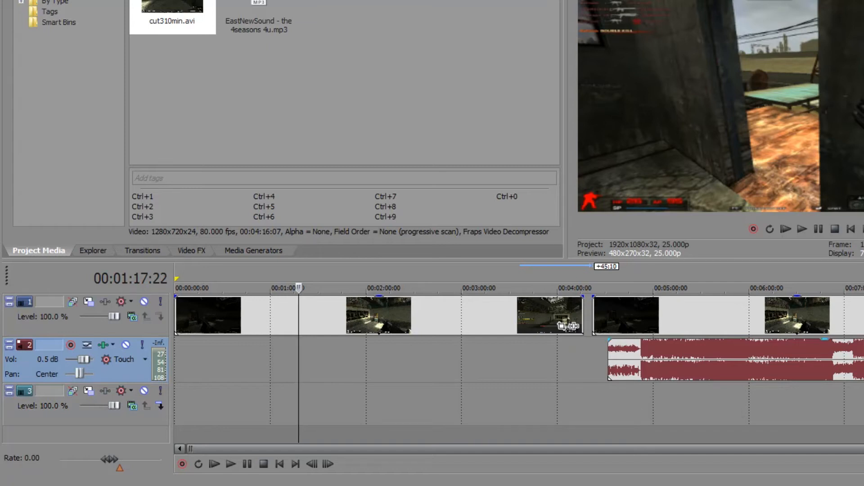
scroll(745, 411, "down", 1)
scroll(630, 377, "up", 1)
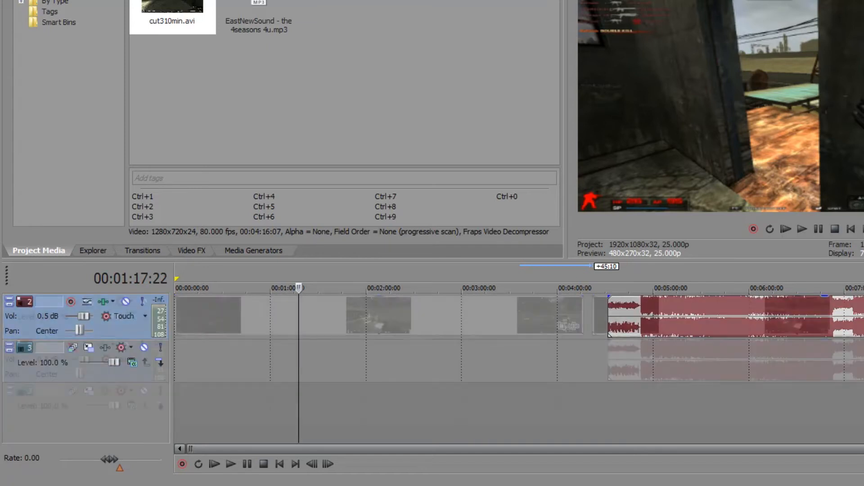
left_click(466, 351)
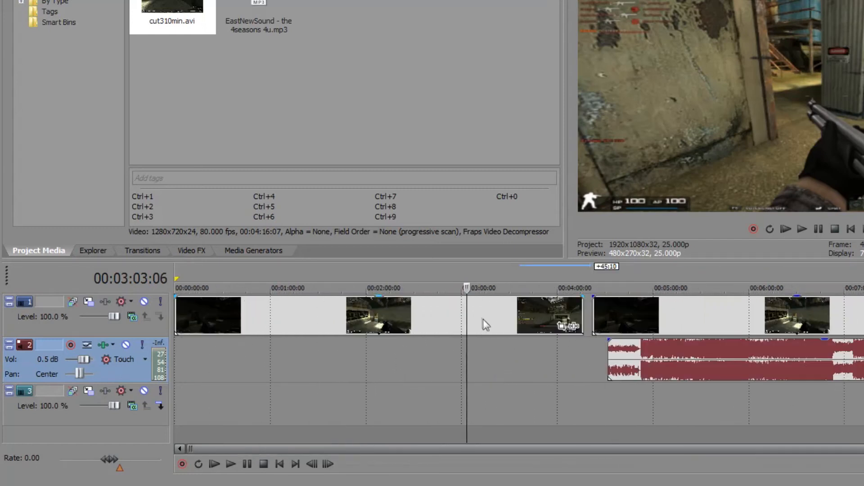
scroll(490, 342, "down", 1)
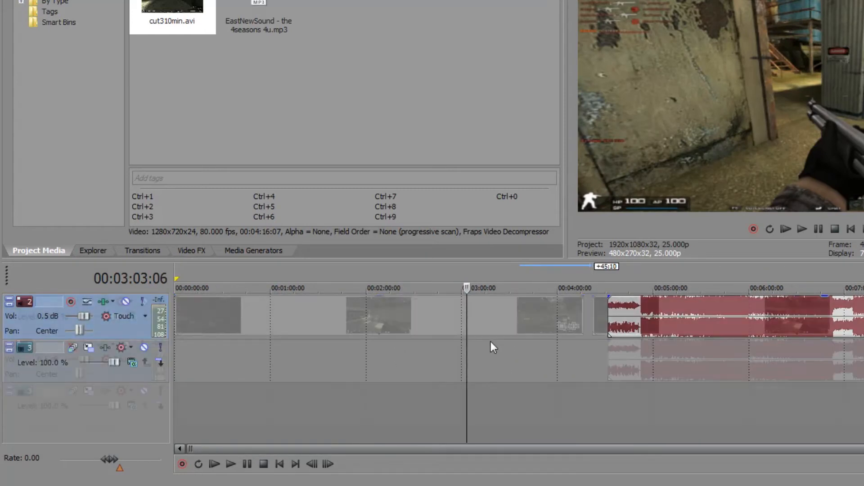
scroll(539, 348, "up", 1)
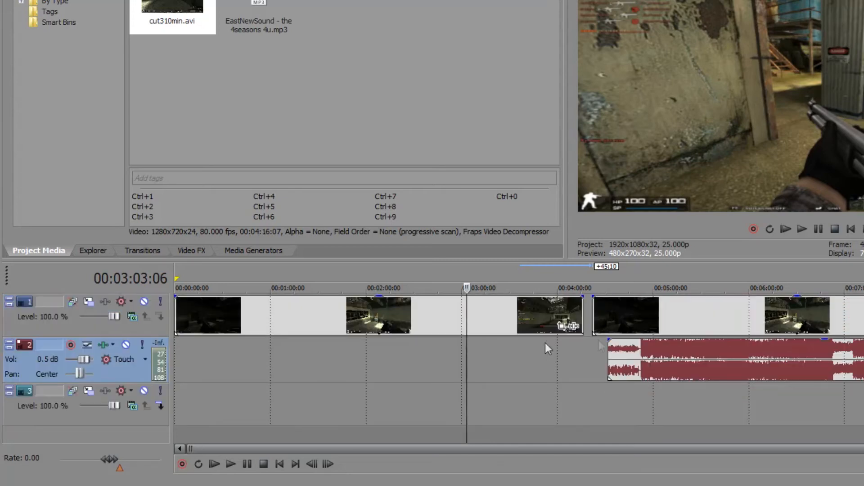
scroll(516, 334, "down", 1)
scroll(515, 331, "down", 1)
scroll(520, 328, "up", 1)
- Overlap the second video clip with the first clip's end for a 5:08 crossfade, and shorten the overlap to 2:13
left_click(484, 323)
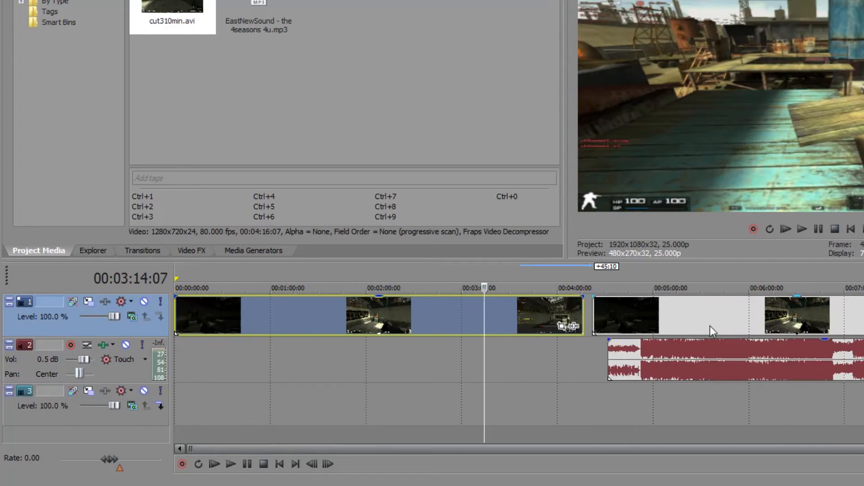
left_click(622, 315)
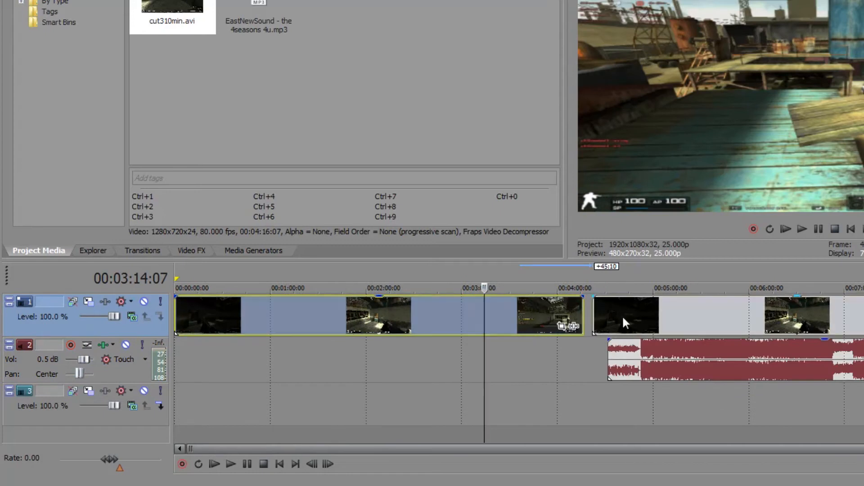
scroll(603, 342, "up", 4)
left_click_drag(455, 300, 441, 301)
left_click_drag(496, 299, 510, 302)
left_click_drag(535, 313, 446, 318)
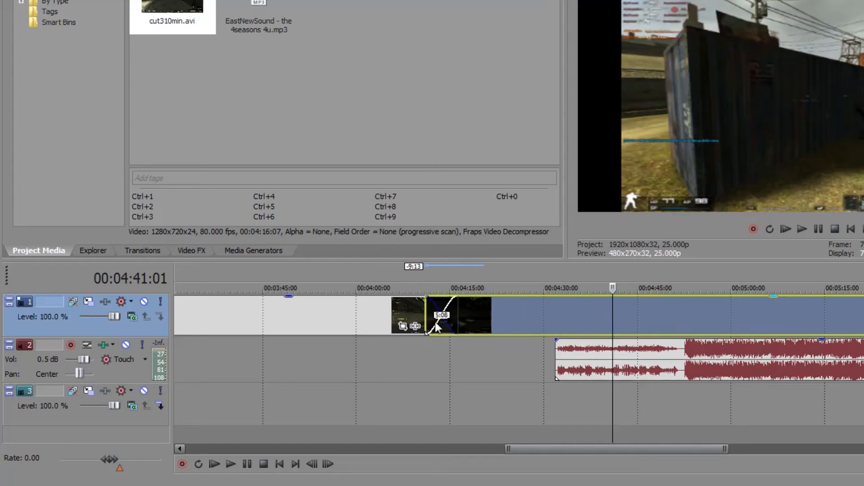
left_click(427, 315)
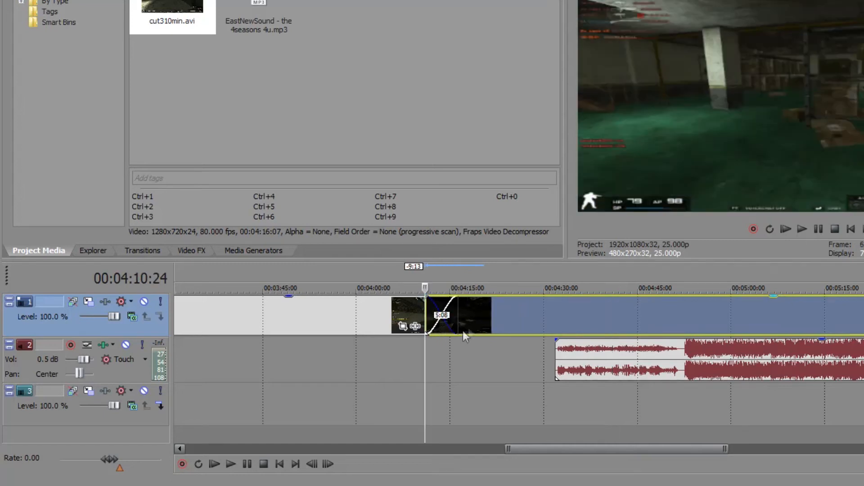
left_click_drag(463, 332, 511, 321)
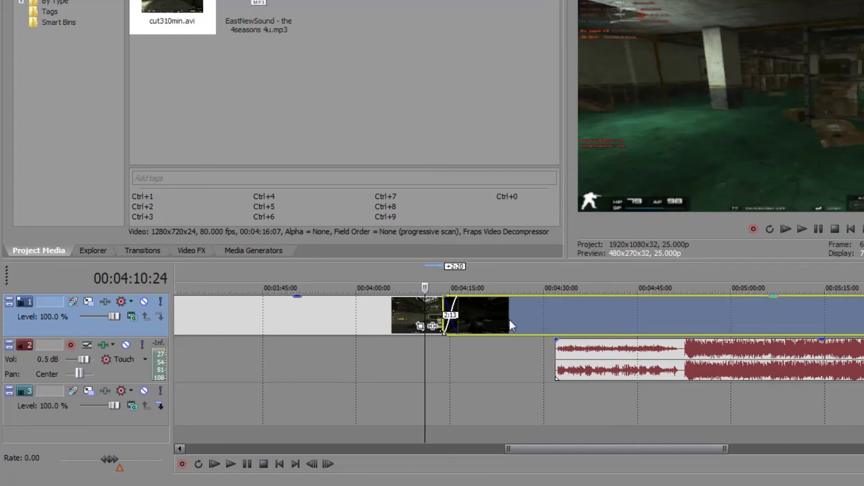
- Play back the crossfade between the two video clips, and separate them by moving the second clip about 9:07 later
left_click(436, 310)
key("space")
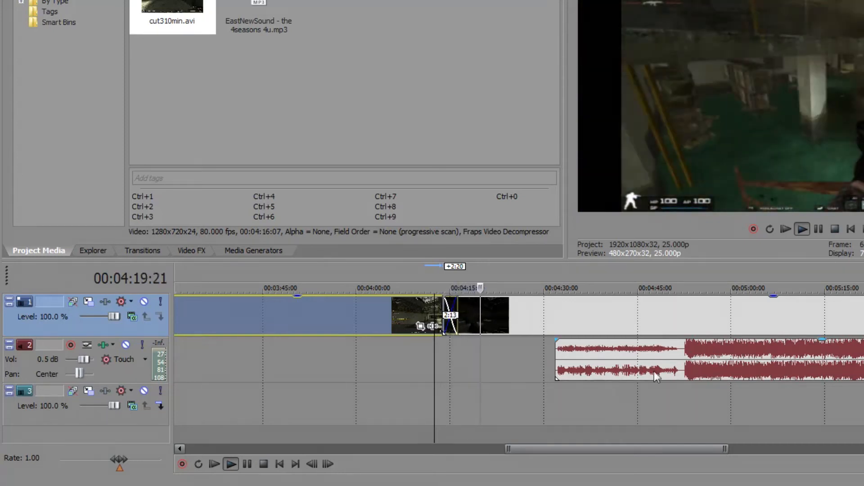
key("space")
left_click_drag(514, 322, 571, 328)
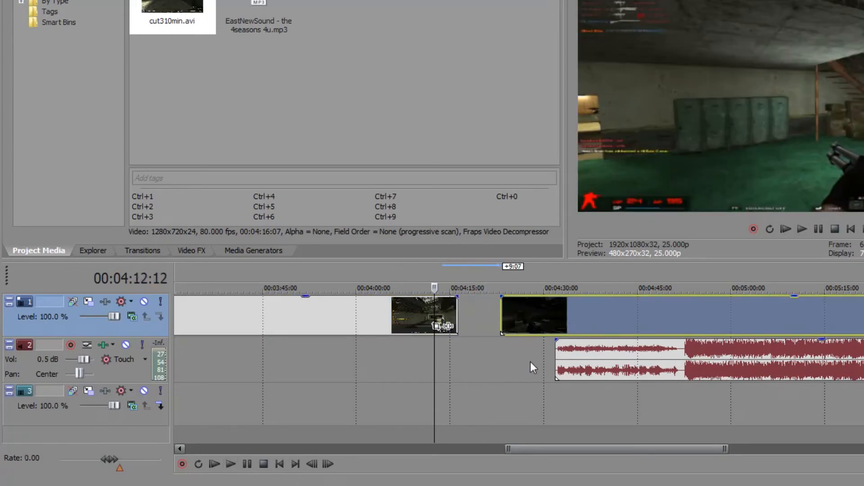
- Move the music clip earlier on track 2 so that it starts at about 00:03:11
left_click(530, 361)
scroll(590, 371, "down", 3)
left_click_drag(697, 362, 517, 366)
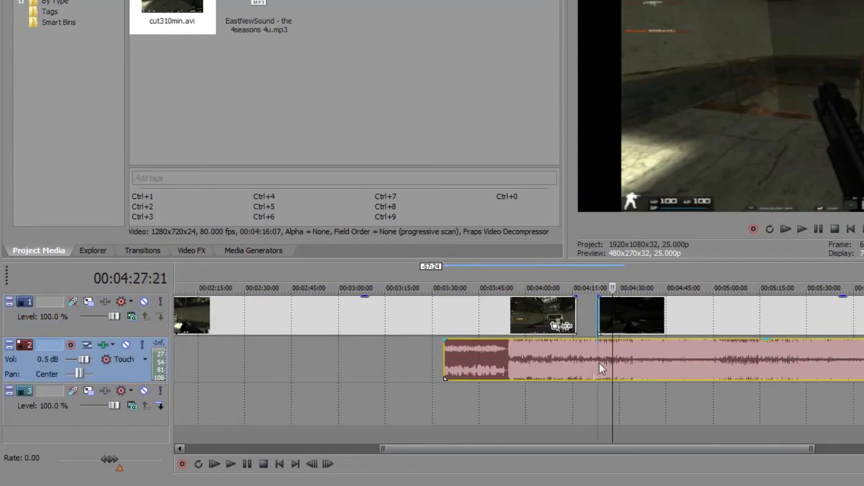
left_click(599, 363)
left_click_drag(588, 368, 567, 366)
left_click(590, 364)
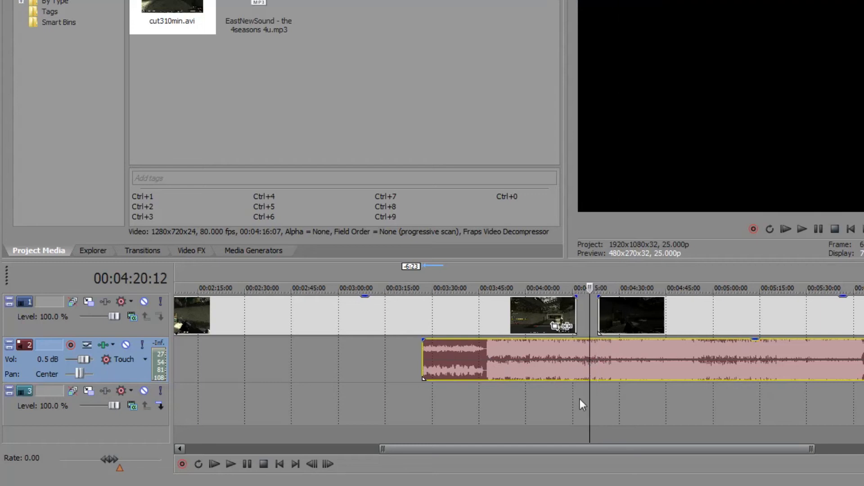
left_click_drag(477, 369, 427, 367)
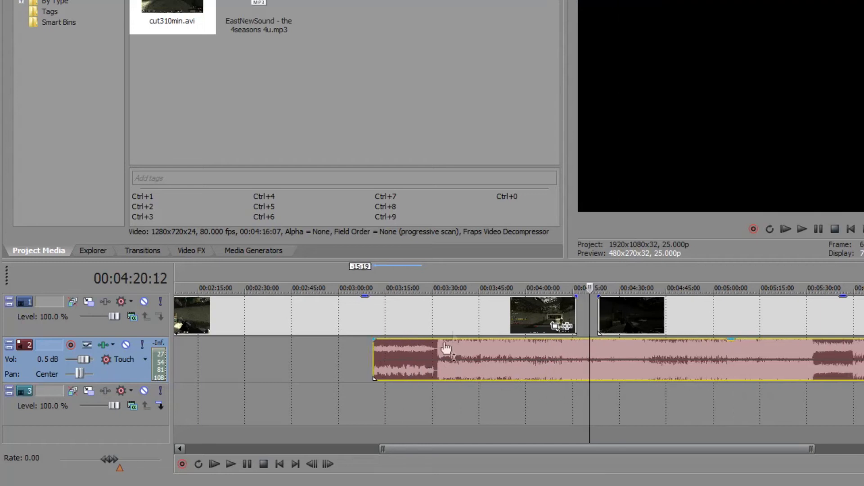
- Split the music clip at 00:04:09:22 and move the two pieces apart along track 2
left_click(456, 328)
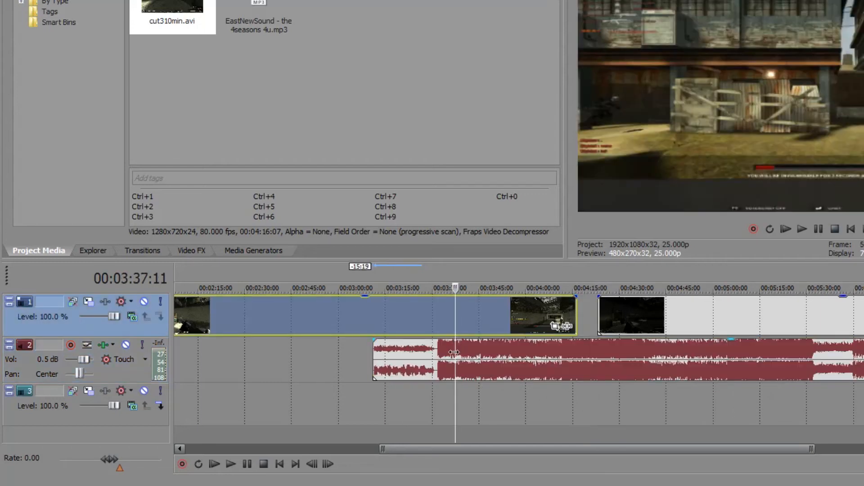
left_click(557, 366)
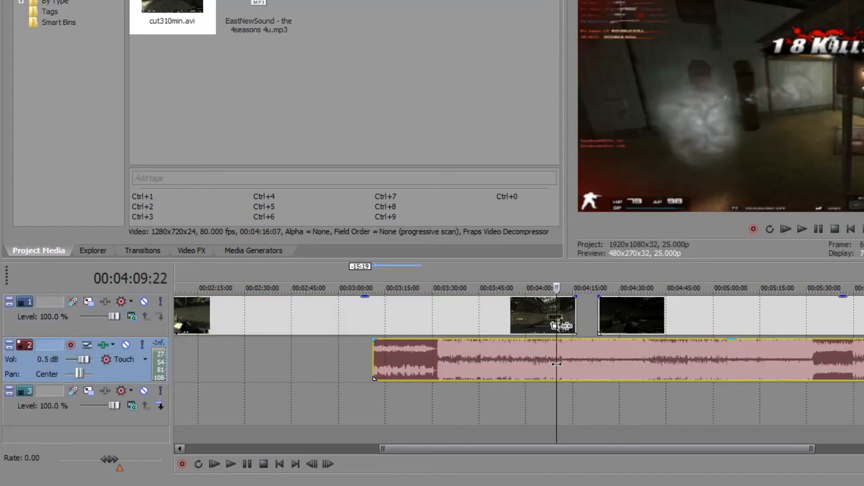
key("s")
left_click_drag(512, 356, 437, 358)
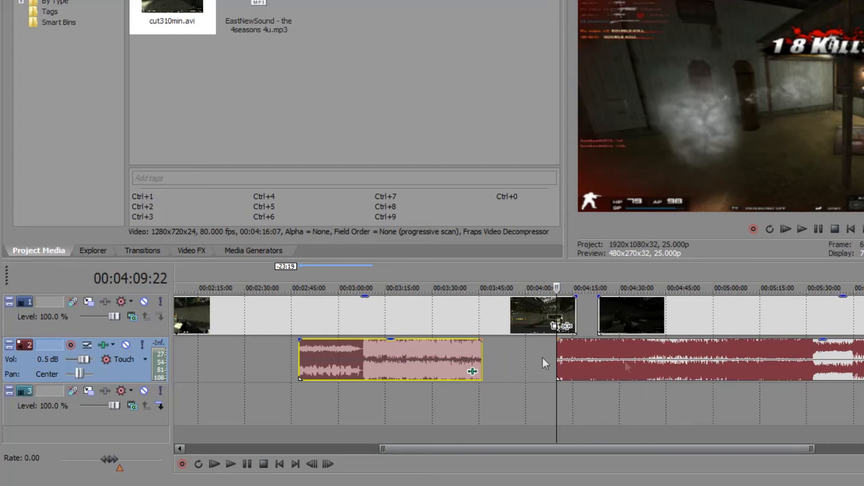
left_click_drag(648, 358, 696, 358)
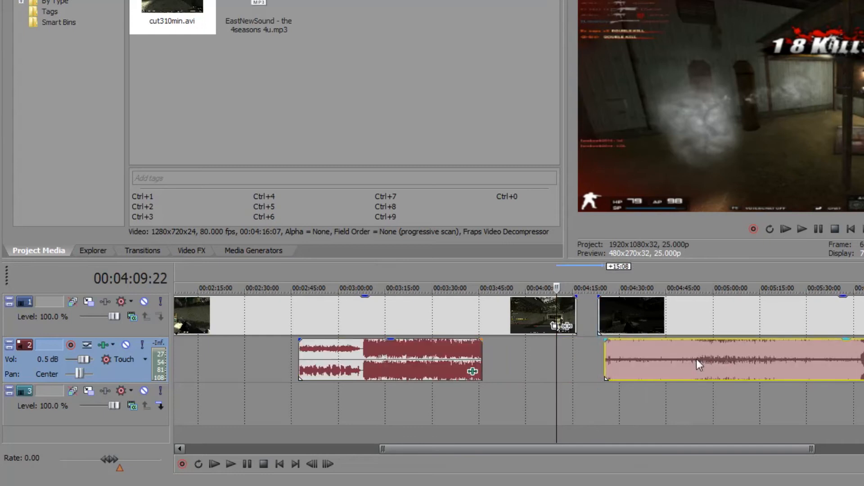
- Undo the moves of both music pieces, and shift only the second piece about 3:01 later
left_click(545, 419)
key("ctrl+z")
key("ctrl+z")
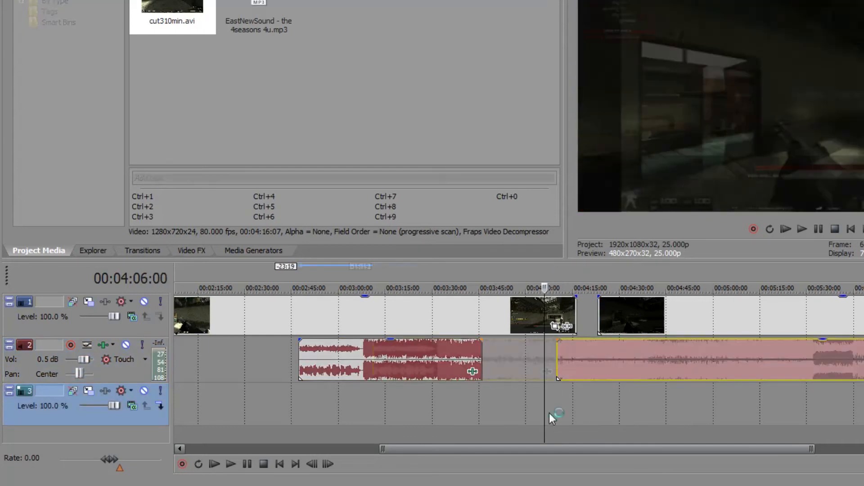
left_click(584, 365)
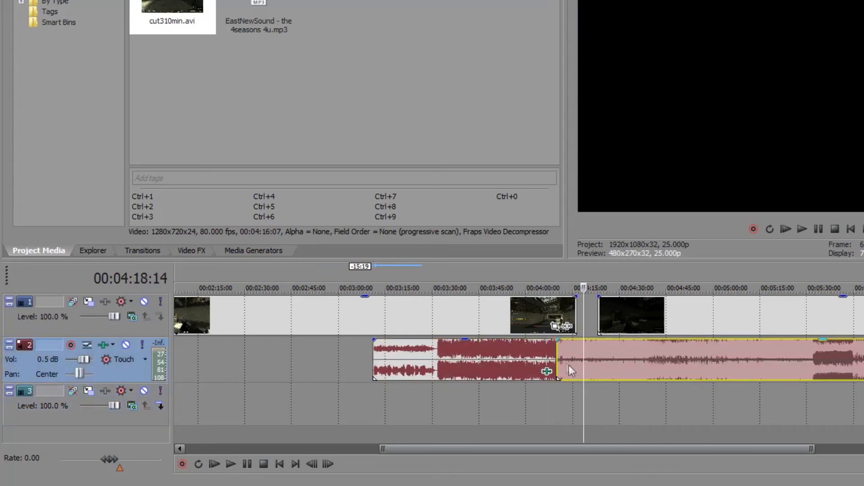
left_click(567, 365)
scroll(568, 366, "up", 3)
left_click_drag(662, 360, 699, 360)
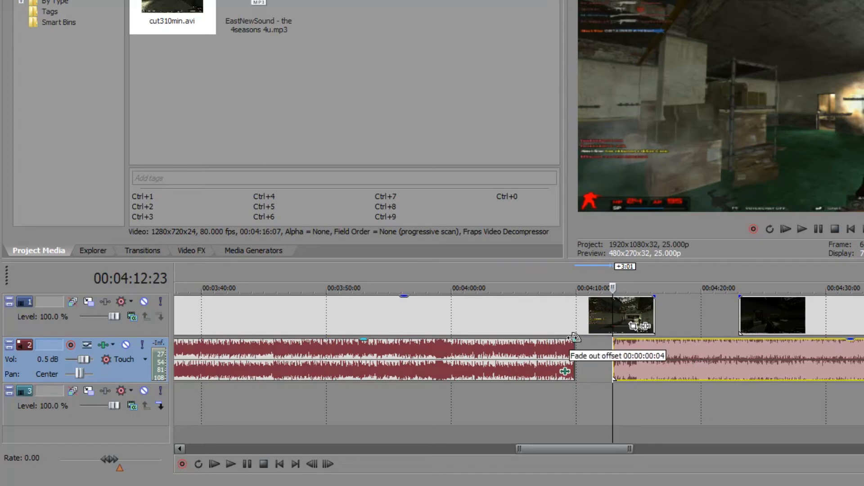
- Lower the first music piece's gain to -Inf. dB, raise it back up, and reduce it only partway
left_click_drag(573, 337, 512, 391)
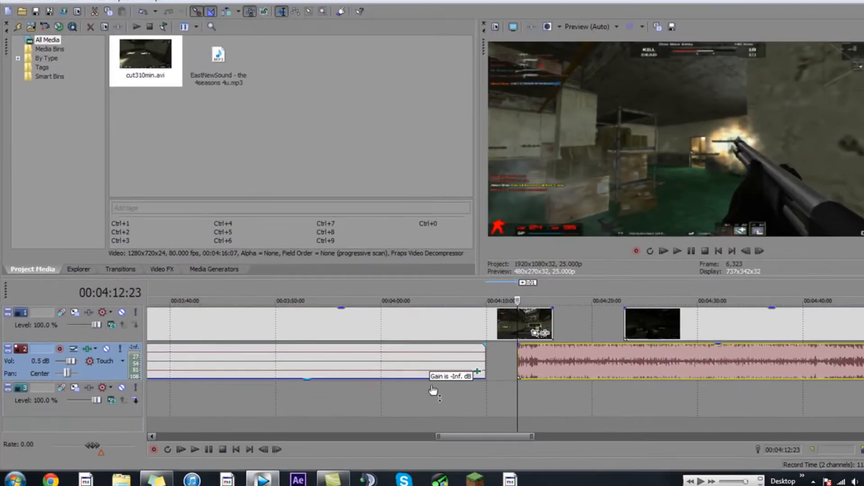
left_click_drag(433, 390, 422, 348)
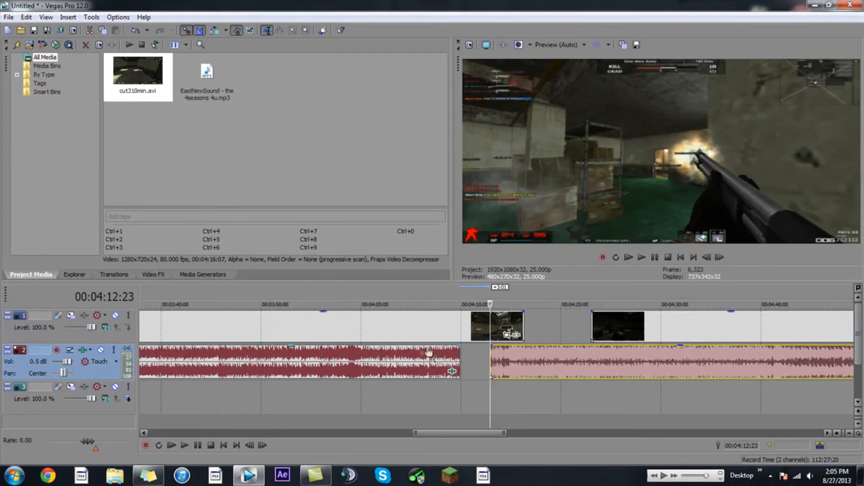
left_click_drag(413, 351, 409, 370)
- Examine the fade handles at the end and the start of the first music piece
mouse_move(460, 347)
left_mouse_down()
mouse_move(411, 346)
mouse_move(459, 346)
left_mouse_up()
left_click_drag(451, 433, 395, 433)
left_click_drag(339, 347, 339, 348)
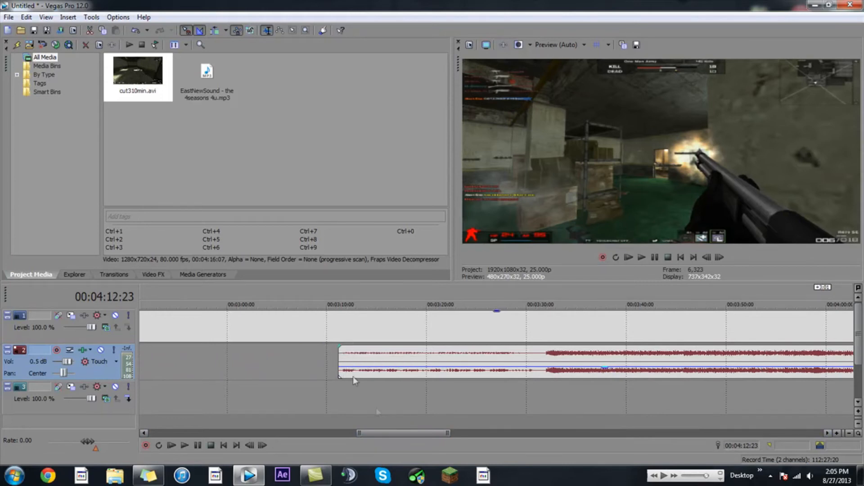
left_click_drag(390, 433, 455, 433)
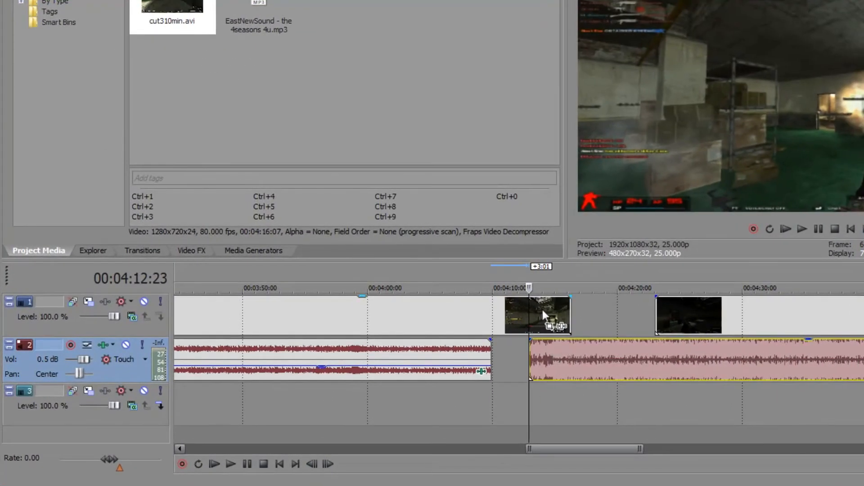
- Set the first video clip's opacity to 34 % and check the fade-in handle at the clip's start
left_click(543, 310)
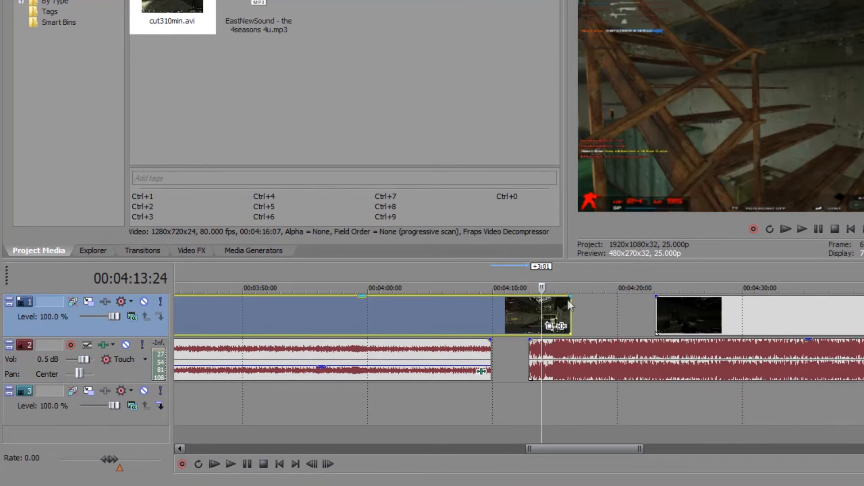
left_click_drag(515, 298, 513, 321)
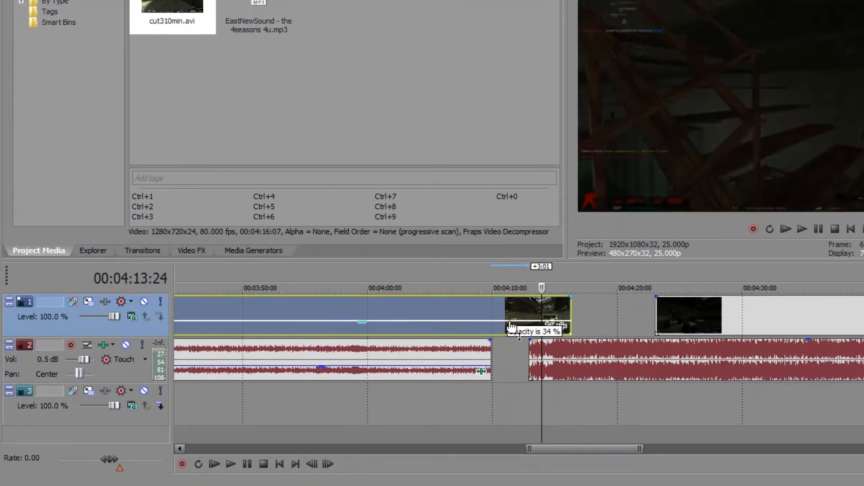
left_click(553, 303)
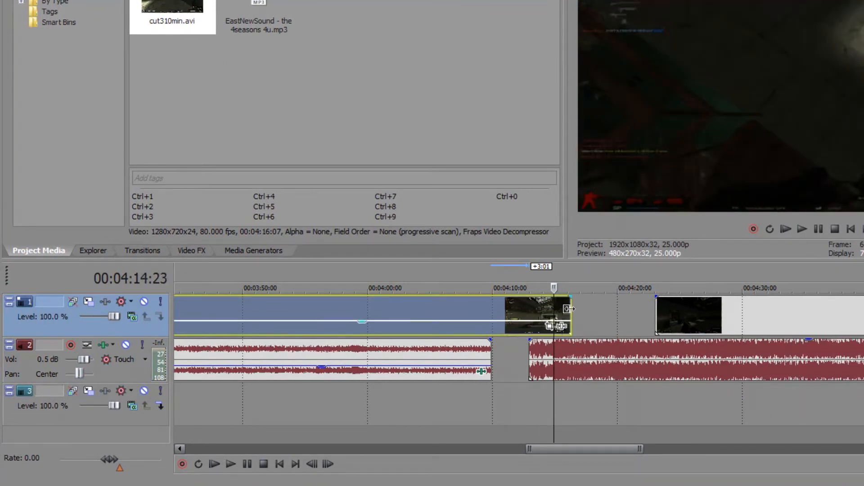
left_click_drag(569, 448, 228, 448)
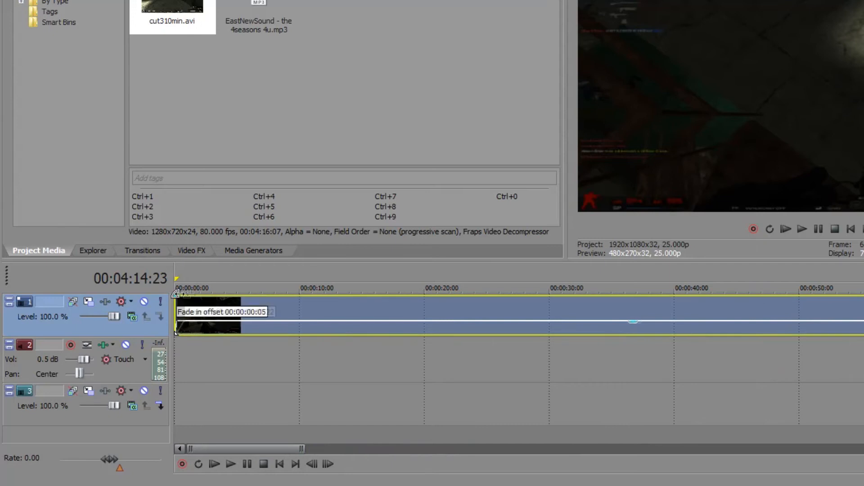
left_click_drag(265, 447, 595, 468)
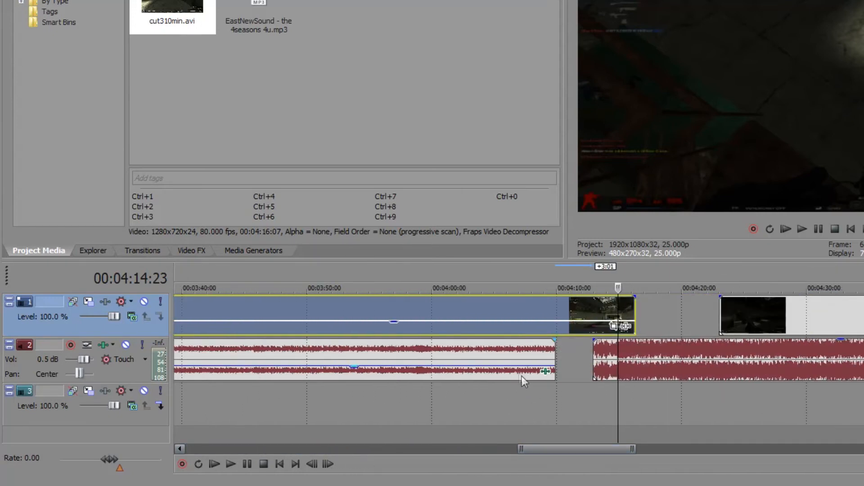
- Restore the first music piece's gain and the first video clip's opacity to their full levels
left_click_drag(519, 371, 553, 320)
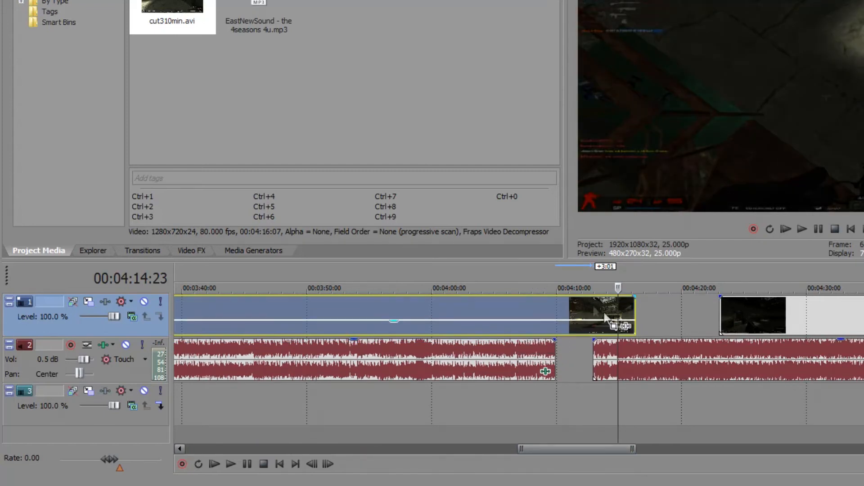
left_click_drag(565, 324, 563, 294)
left_click(563, 326)
scroll(576, 366, "down", 3)
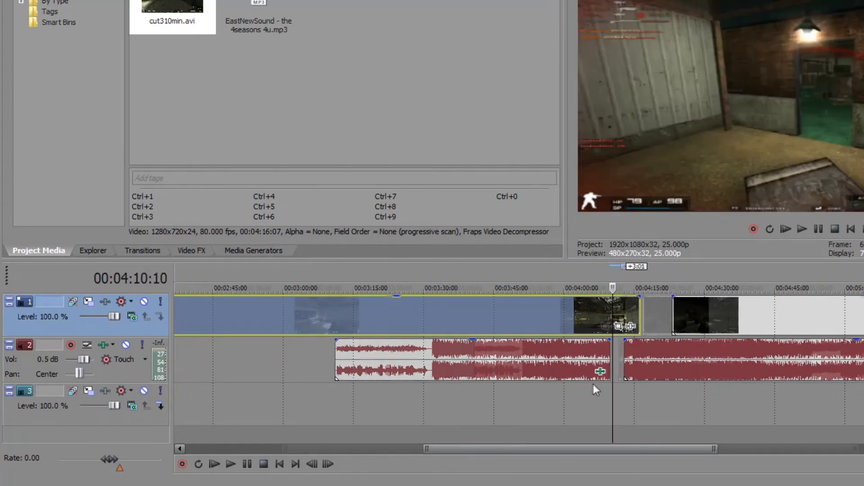
scroll(593, 384, "down", 4)
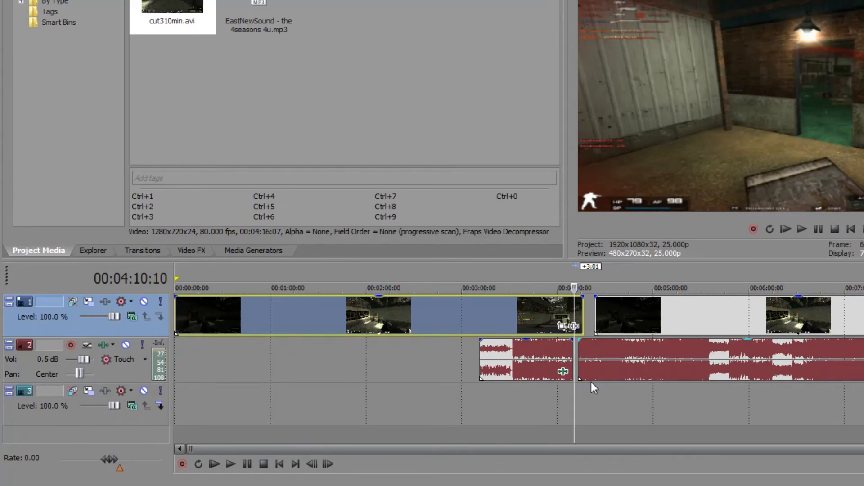
- Move the second music piece earlier by 3:01 so it meets the end of the first music piece
left_click(540, 317)
scroll(583, 333, "up", 2)
scroll(675, 336, "down", 2)
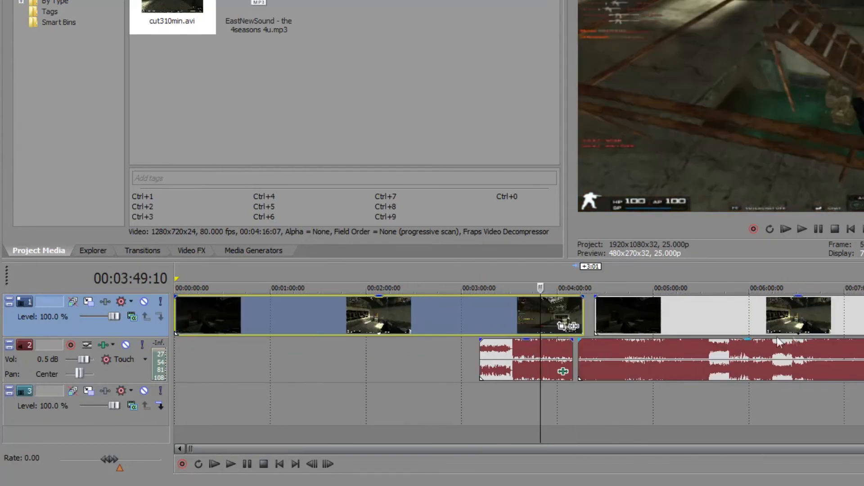
left_click(805, 317)
left_click_drag(637, 317, 639, 319)
left_click_drag(608, 359, 604, 358)
left_click(641, 366)
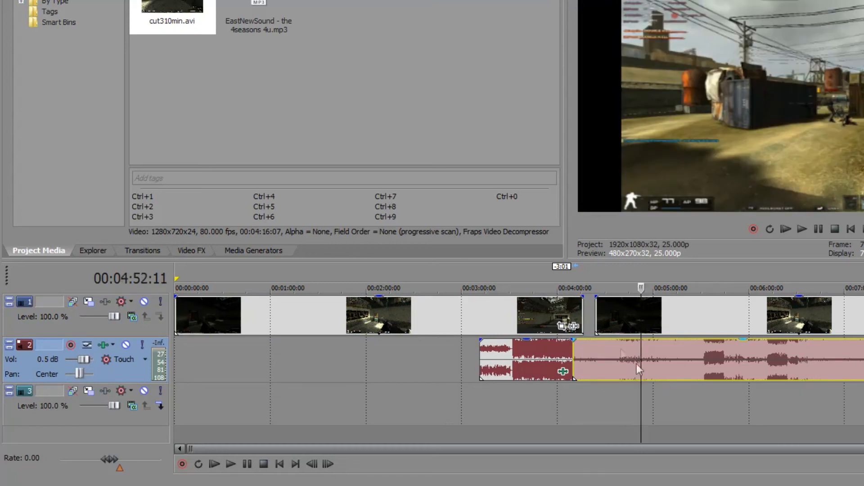
- Select the first video clip, both music pieces and the second video clip as a group, and clear the selection
left_click(758, 359)
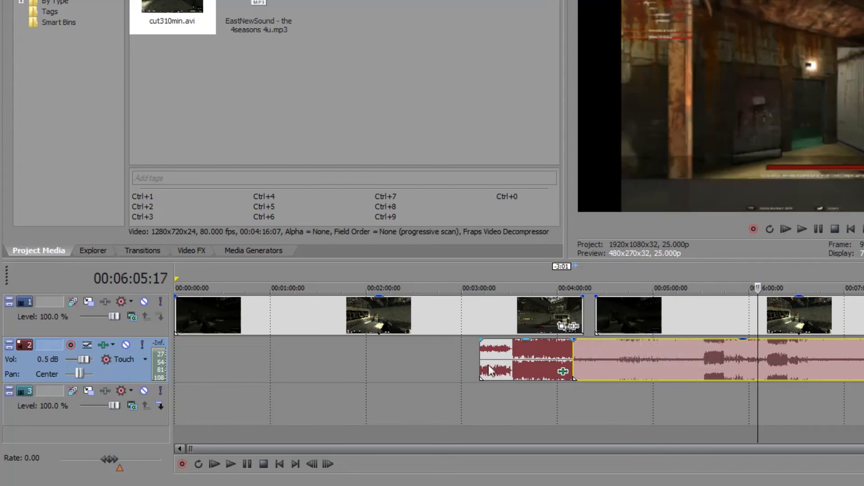
left_click_drag(442, 330, 404, 320)
left_click(458, 421)
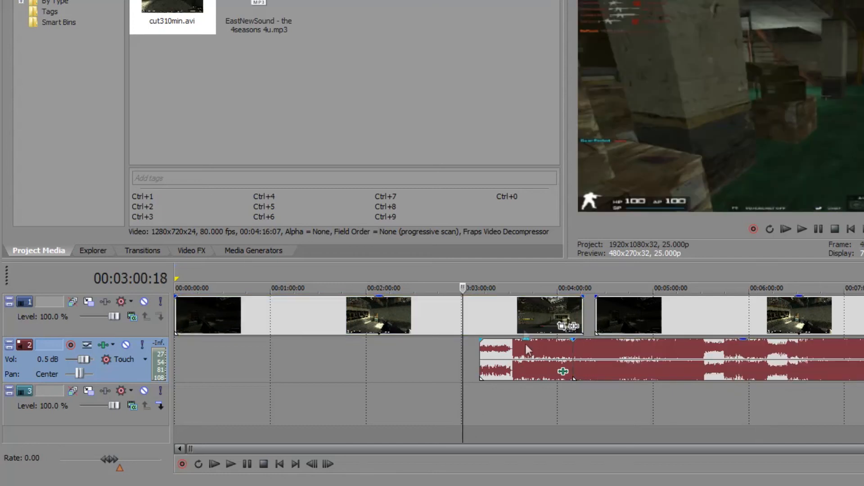
left_click(514, 306)
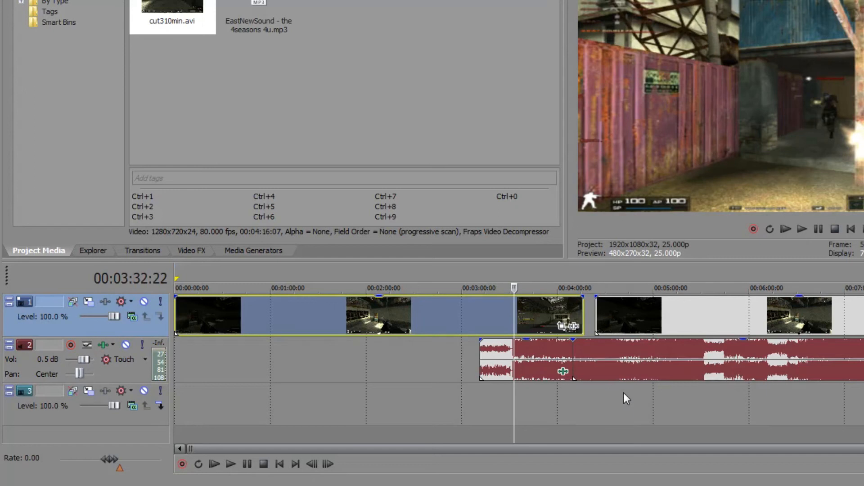
left_click(545, 374, "ctrl")
left_click(627, 359, "ctrl")
left_click(665, 309, "ctrl")
left_click(601, 401)
- Select all video clips and music pieces again, try to shift them together, and deselect them
left_click(495, 325)
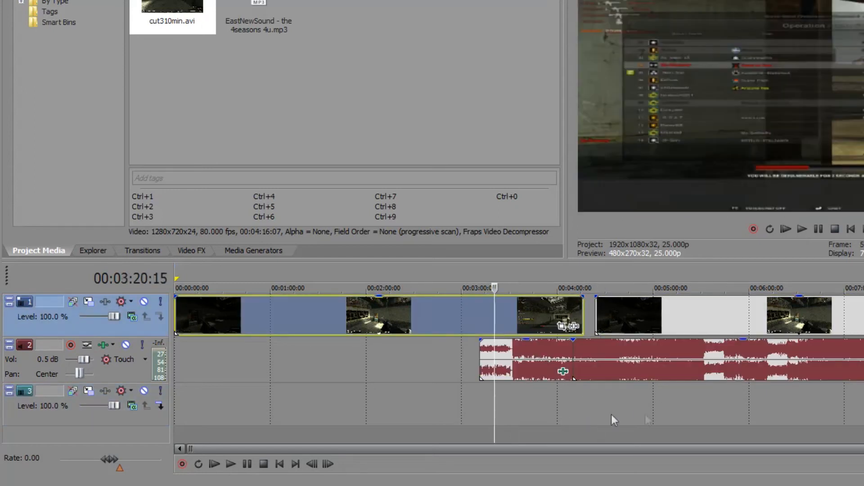
left_click(796, 372, "ctrl")
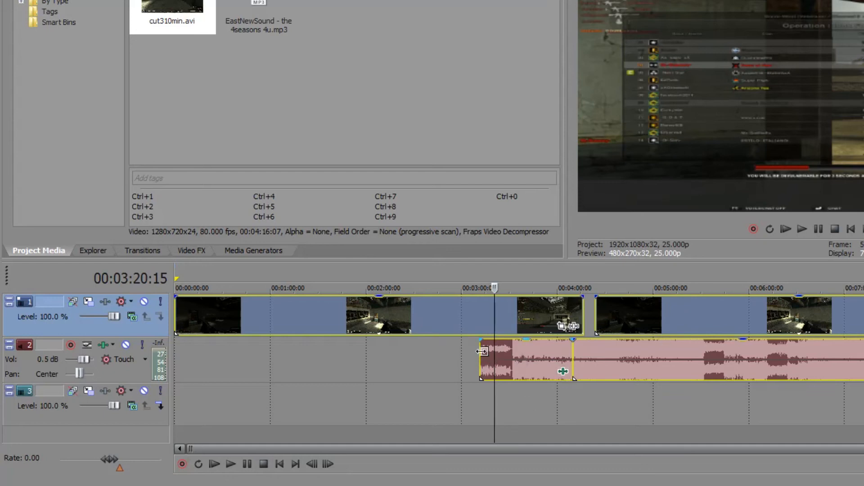
left_click_drag(726, 325, 661, 336)
left_click(652, 406)
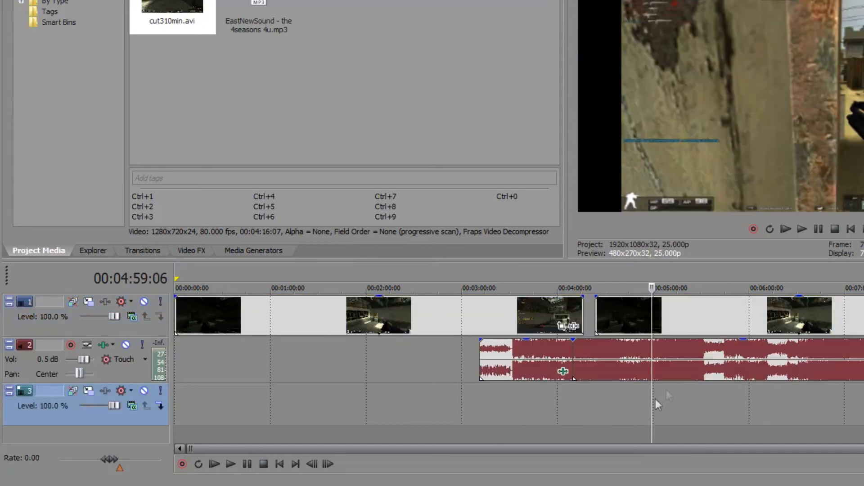
- Lower the video preview to the quality that gives 240x135 and play part of the second video clip
right_click(704, 14)
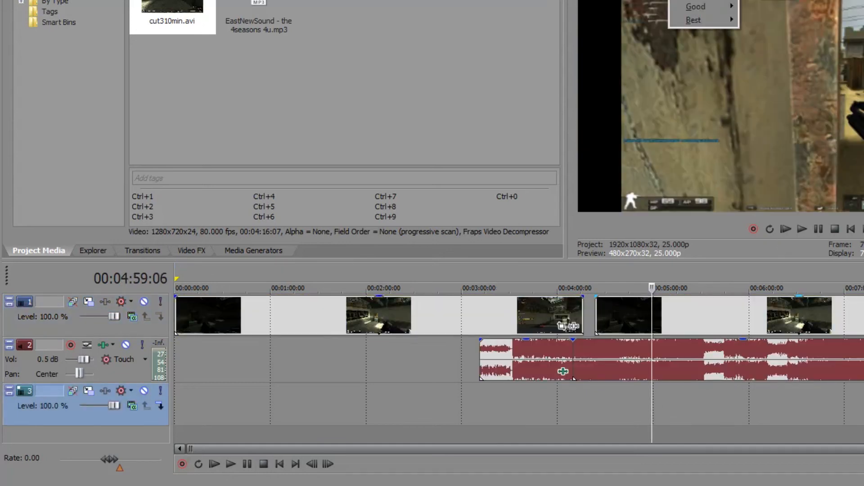
mouse_move(696, 18)
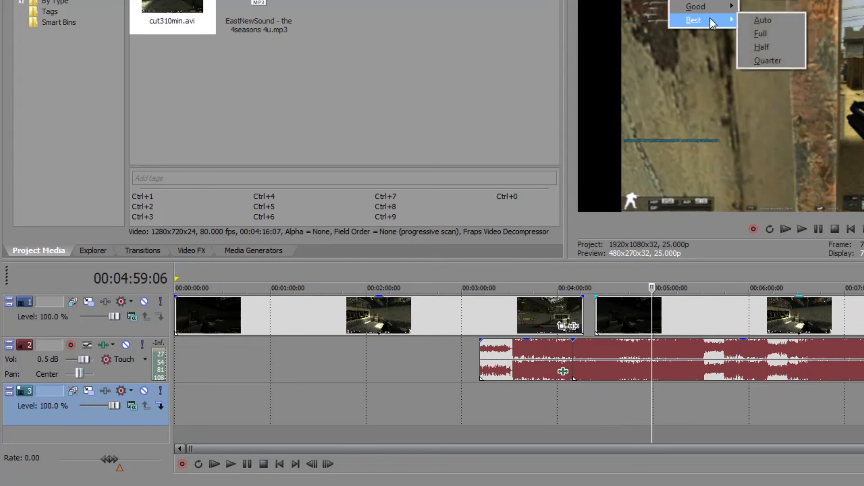
mouse_move(703, 0)
left_click(752, 18)
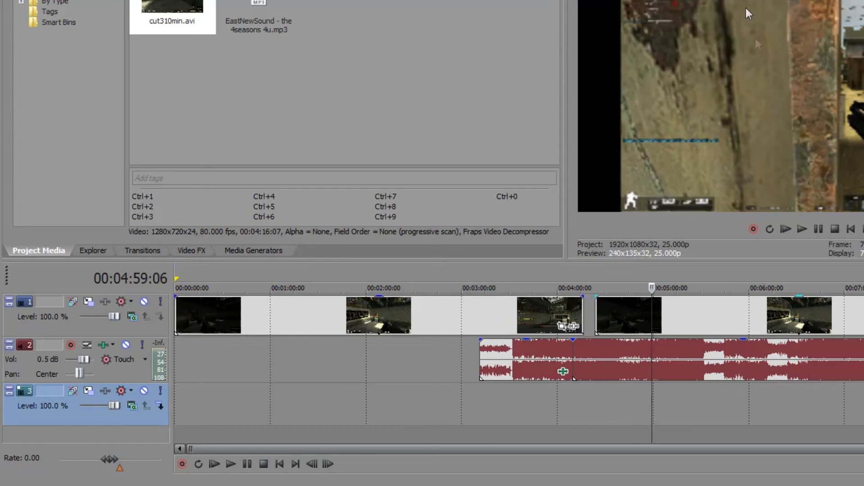
left_click(686, 317)
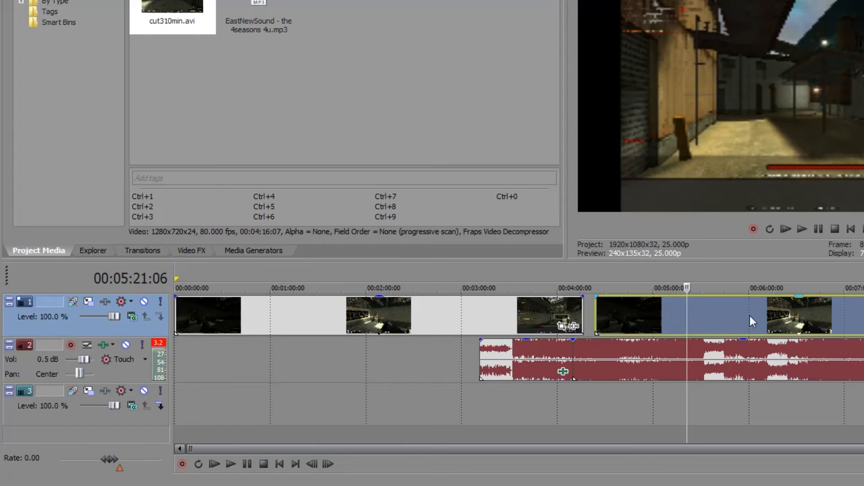
left_click(651, 312)
key("space")
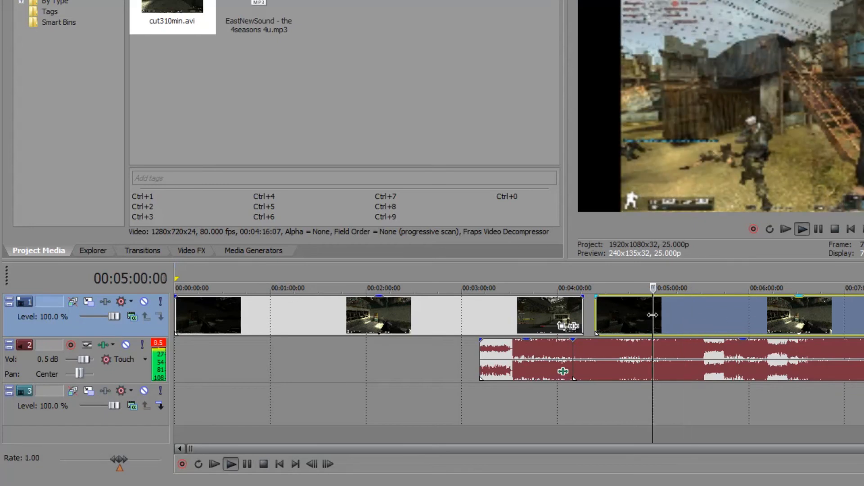
key("space")
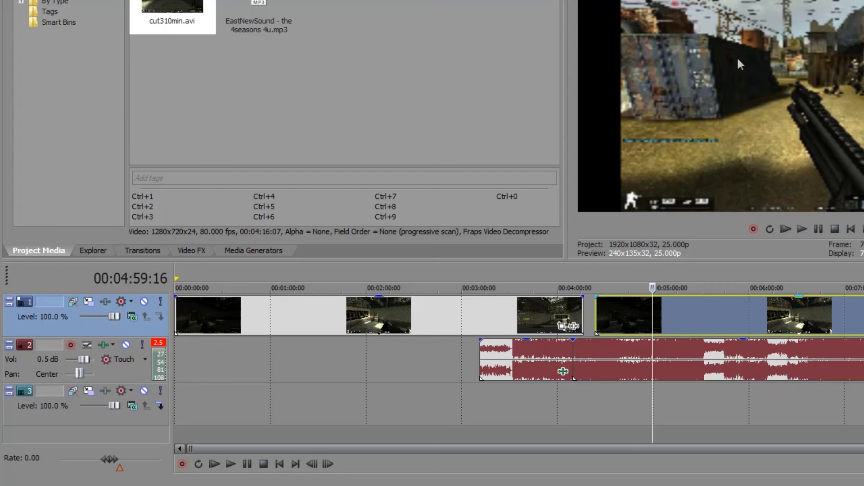
- Set the video preview quality to Preview (Auto) and play part of the second video clip
left_click(689, 1)
mouse_move(691, 1)
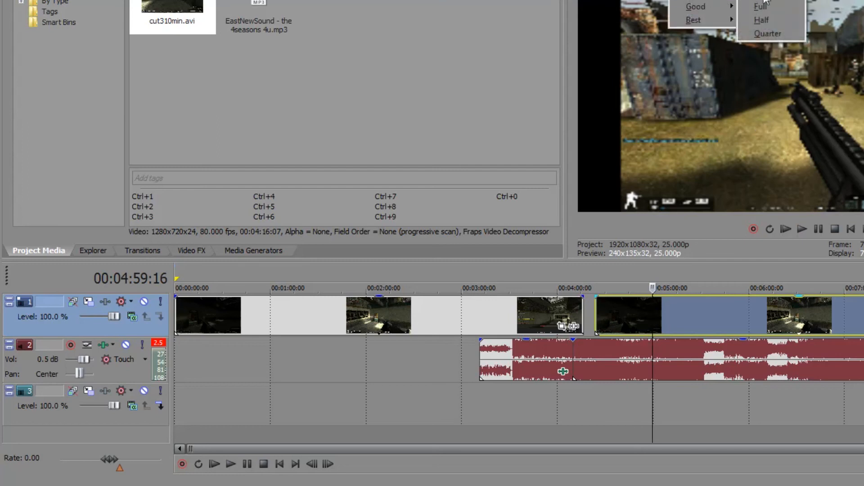
left_click(753, 2)
left_click(695, 326)
key("space")
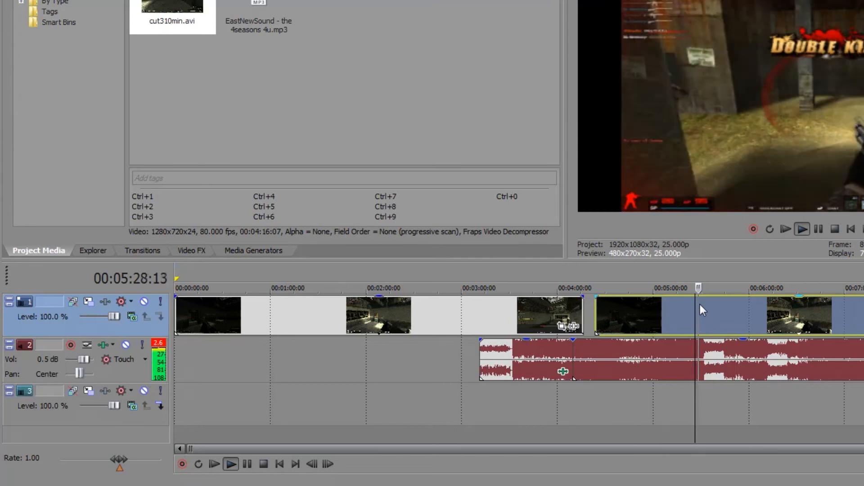
key("space")
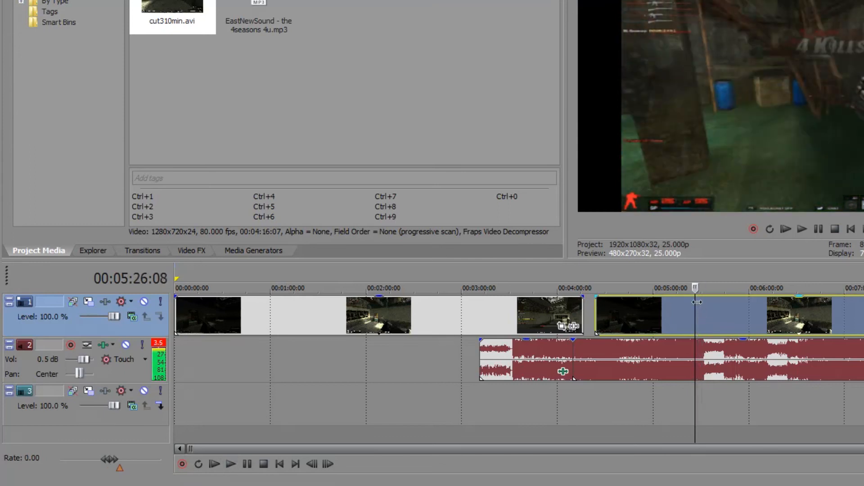
- Extend the start of the second video clip earlier by 4:23 into the gap after the first clip
left_click(557, 412)
scroll(558, 412, "down", 1)
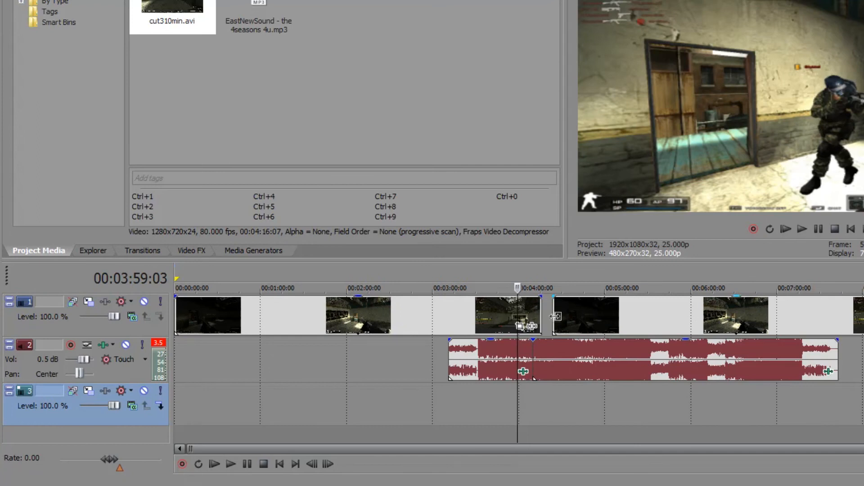
left_click(593, 316)
scroll(581, 312, "up", 5)
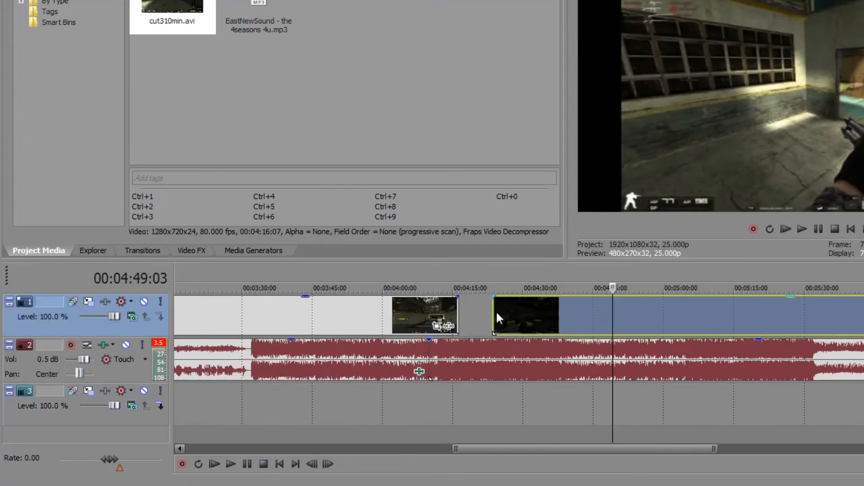
left_click_drag(496, 310, 470, 316)
left_click(488, 310)
scroll(488, 302, "up", 3)
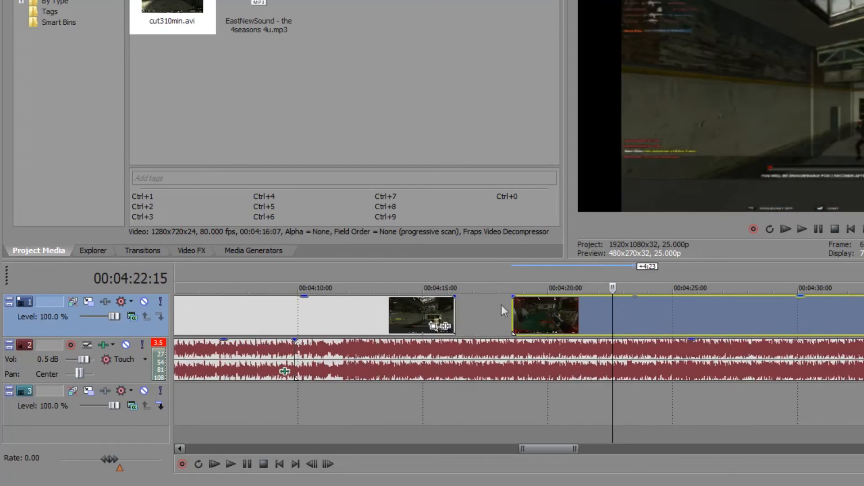
- Play across the repeat point of the extended second video clip and trim its start back by 4:24
left_click(629, 304)
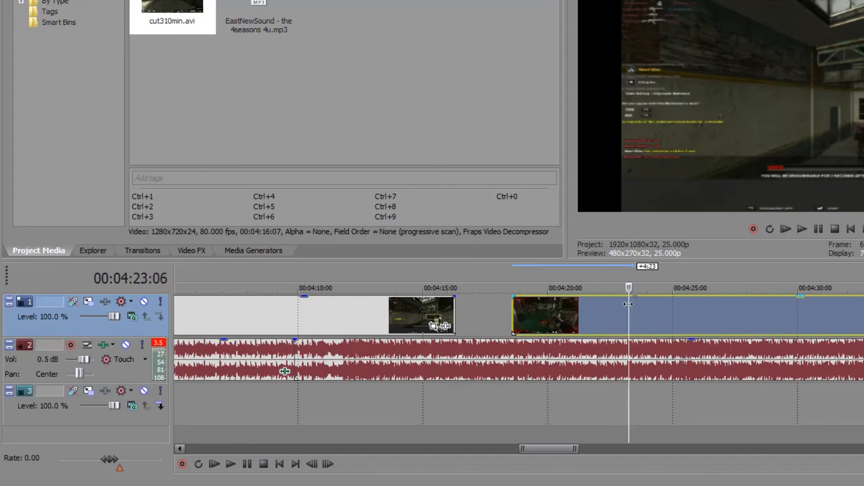
key("space")
key("space")
key("space")
key("space")
left_click_drag(514, 311, 641, 309)
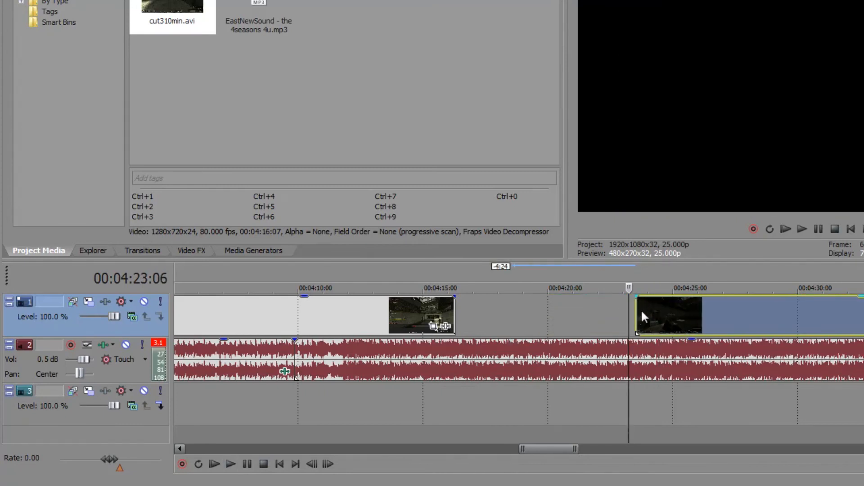
- Split the first video clip at 00:03:29:02 and move the split-off end piece behind the second video clip
left_click(409, 306)
scroll(418, 311, "down", 6)
scroll(417, 319, "down", 2)
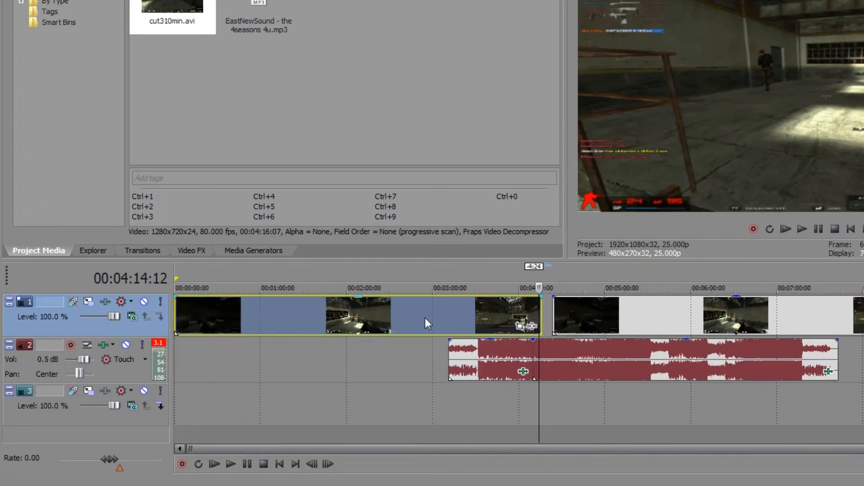
left_click(475, 314)
key("s")
key("Delete")
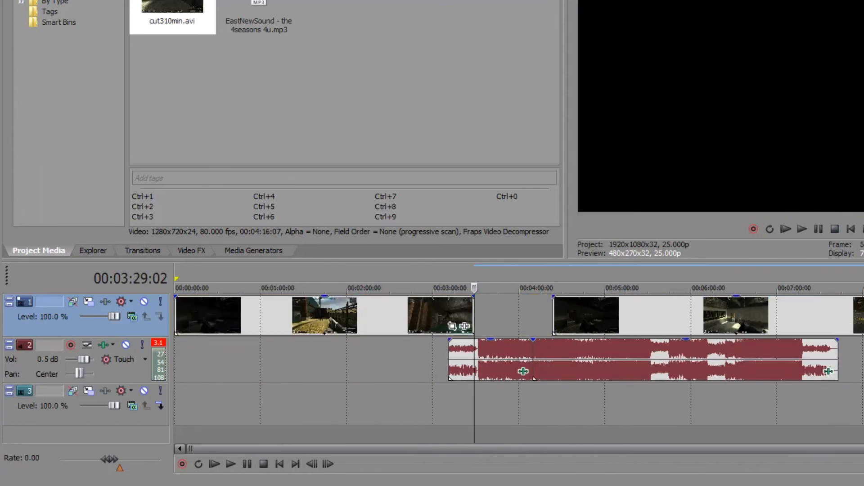
- Shift the split-off piece at the end of the video track 2:09 later and play part of it
left_click_drag(661, 453, 803, 429)
left_click(819, 314)
scroll(822, 315, "up", 4)
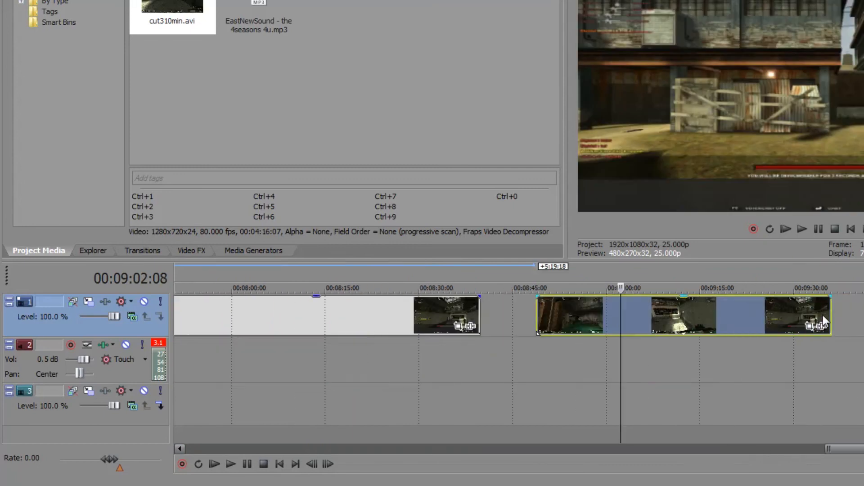
left_click_drag(714, 315, 738, 315)
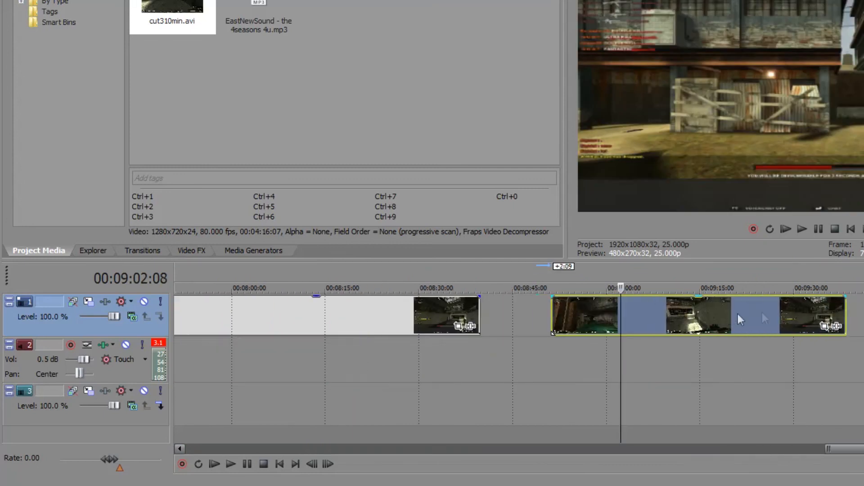
left_click(674, 312)
key("space")
key("space")
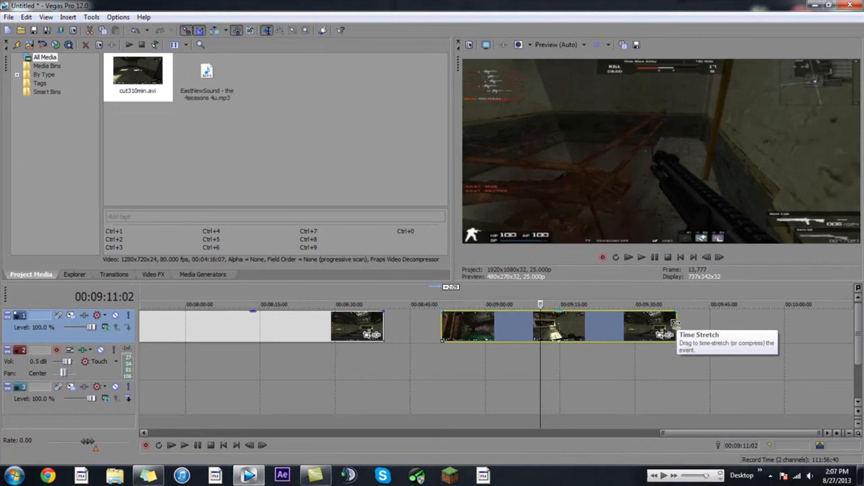
- Time-compress the split-off piece so it ends at about 00:09:17 and play part of it
mouse_move(675, 322)
left_mouse_down()
mouse_move(553, 328)
mouse_move(581, 328)
mouse_move(570, 329)
left_mouse_up()
left_click(480, 331)
key("space")
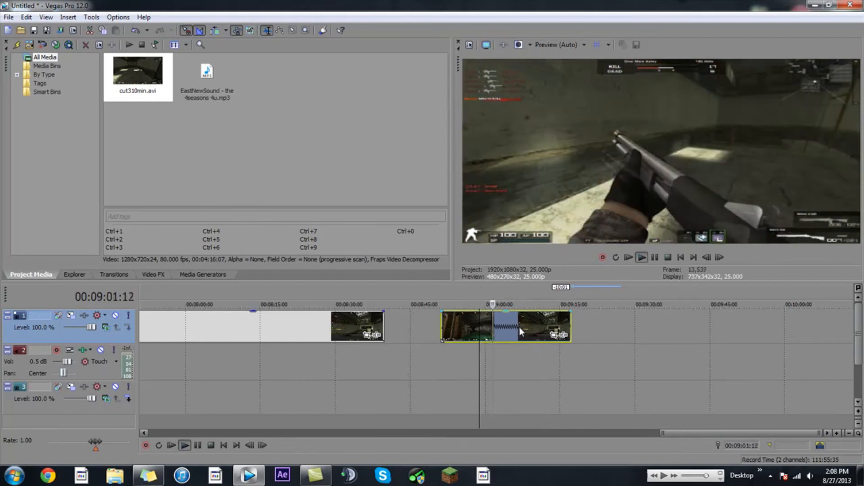
key("space")
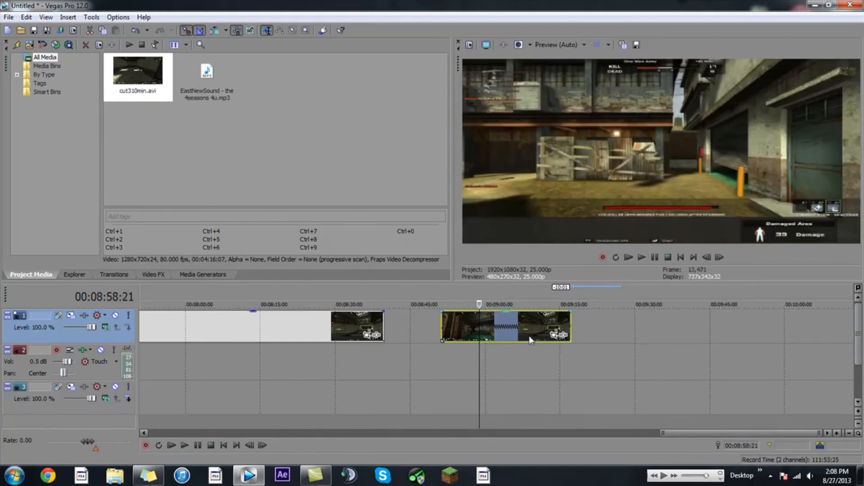
- Time-stretch the split-off piece so it ends at about 00:10:12 and play part of it in slow motion
left_click_drag(571, 328, 850, 325)
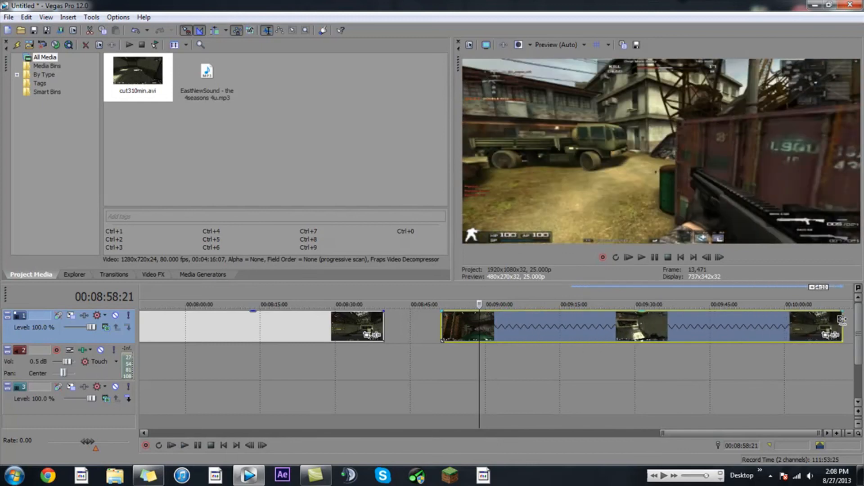
left_click(561, 324)
key("space")
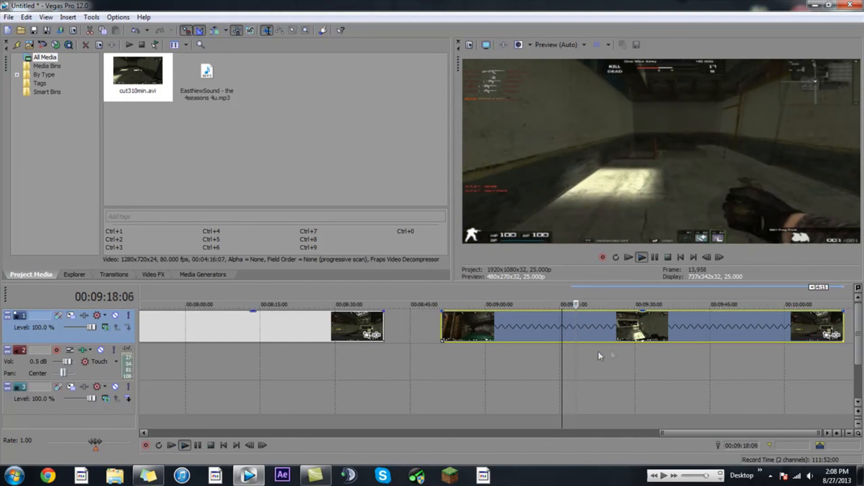
key("space")
left_click(478, 347)
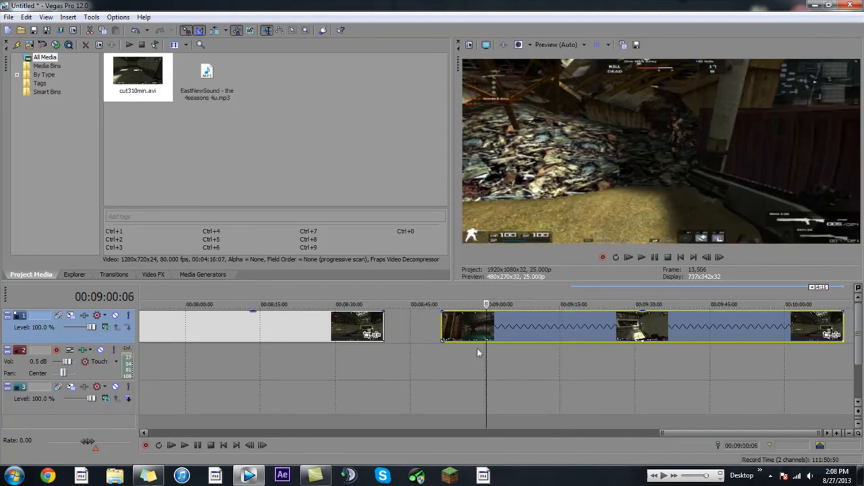
- Bring the whole timeline into view and open the list of available transitions
scroll(472, 350, "down", 5)
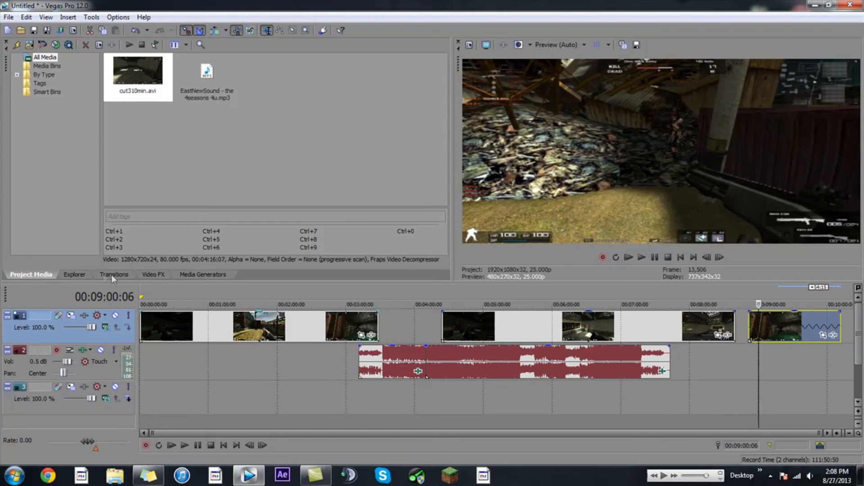
left_click(91, 274)
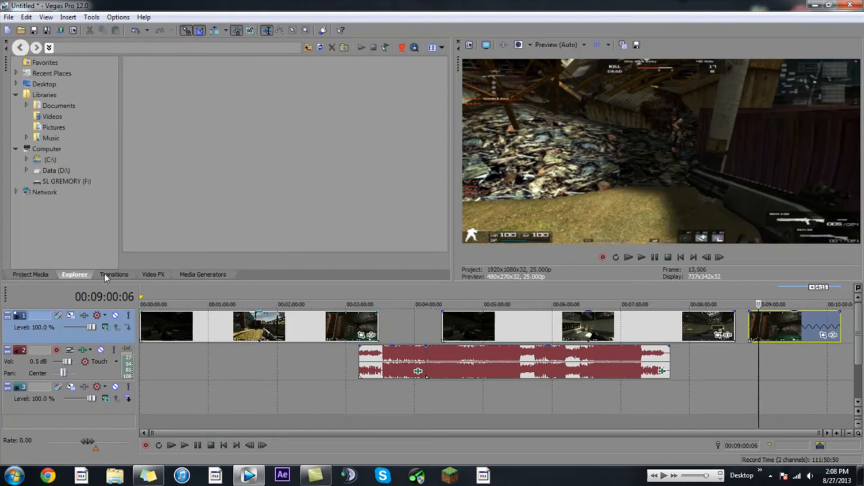
left_click(108, 274)
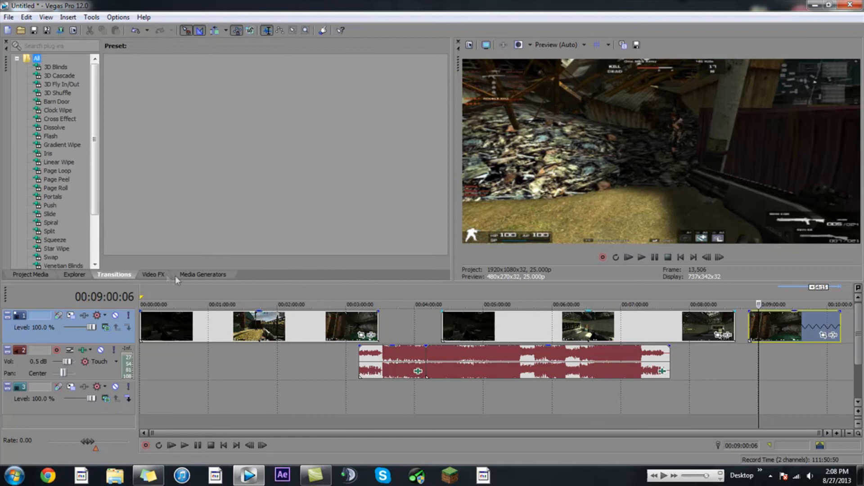
- Open the list of video effects and show the presets of the RSMB effect
left_click(155, 274)
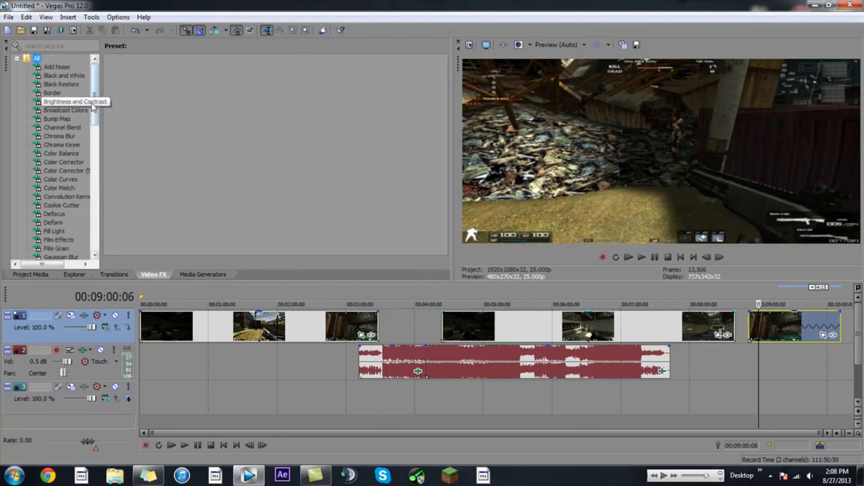
scroll(95, 136, "down", 2)
left_click_drag(95, 136, 95, 208)
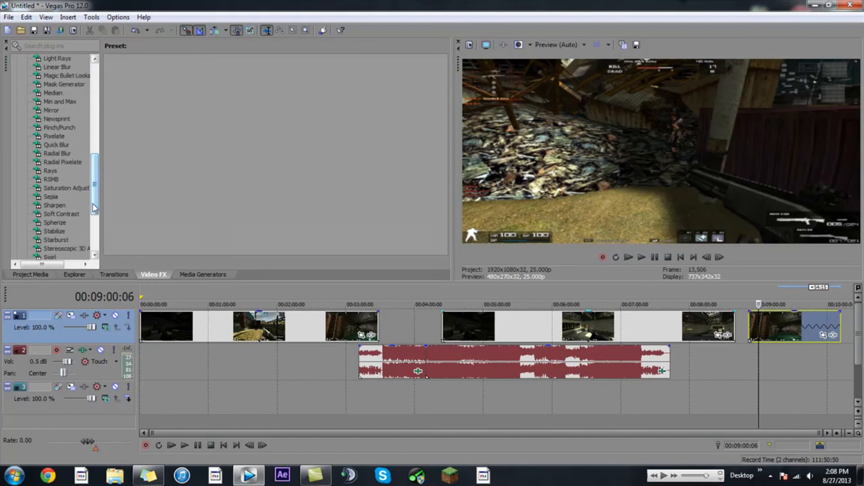
left_click(51, 181)
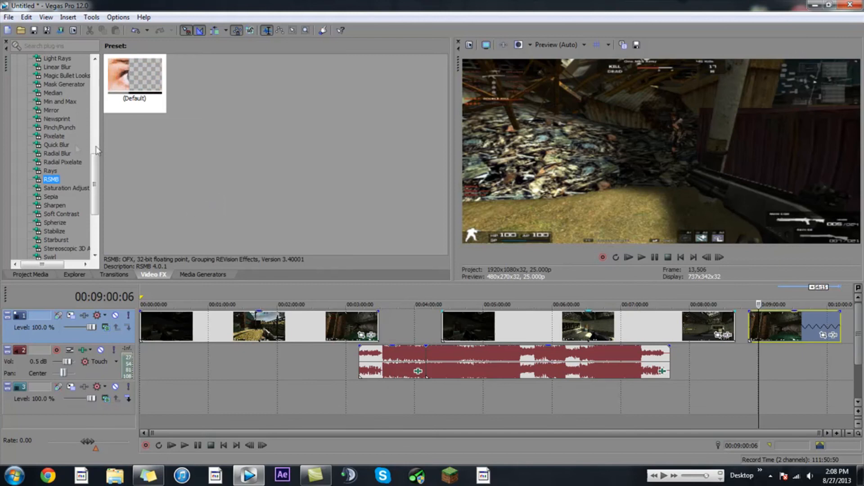
- Browse the rest of the video effects and show the preset of Magic Bullet Looks
left_click(53, 162)
scroll(66, 189, "down", 3)
scroll(65, 191, "up", 4)
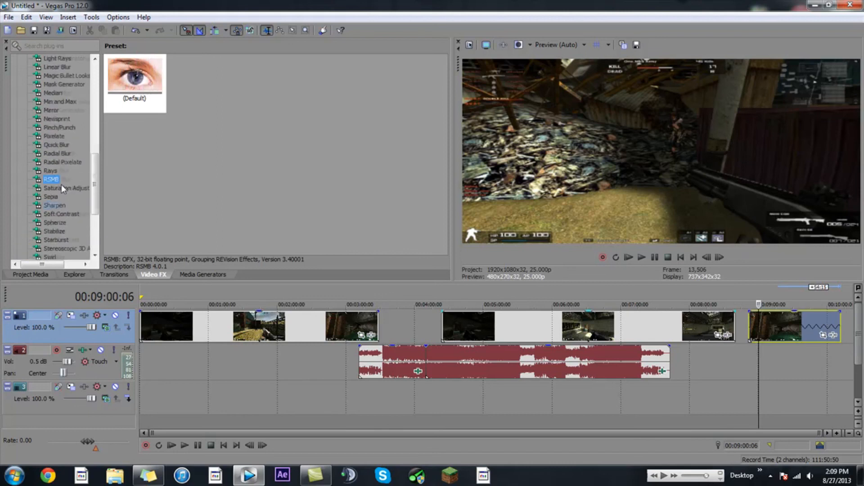
scroll(61, 193, "up", 2)
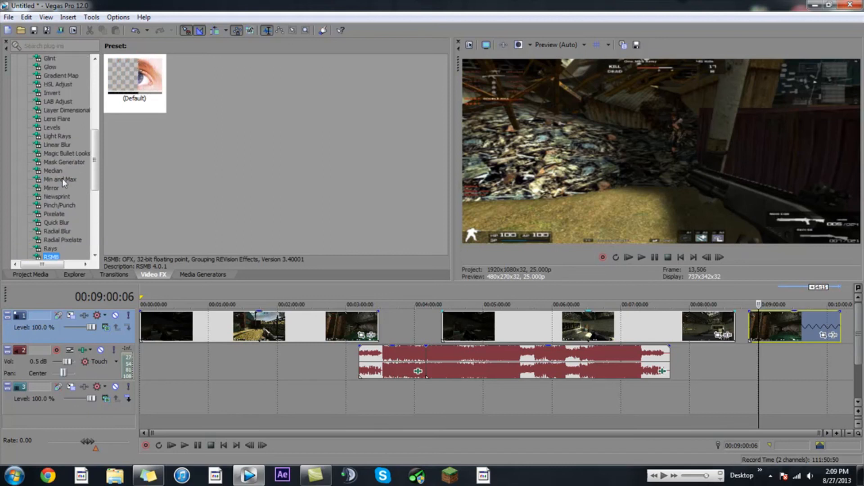
left_click(64, 153)
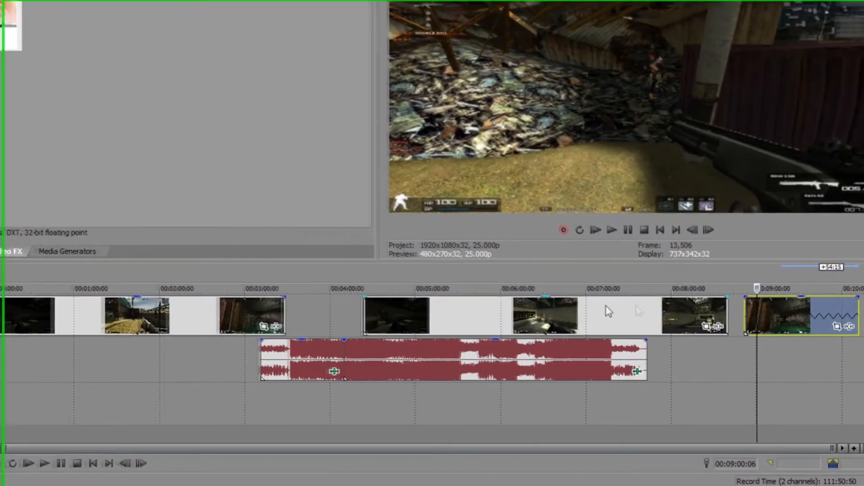
- Shift the middle clip on the video track 1:10 later and place the cursor near its end at 00:08:01:20
left_click_drag(637, 321, 639, 320)
left_click(820, 320)
left_click(645, 310)
left_click(672, 307)
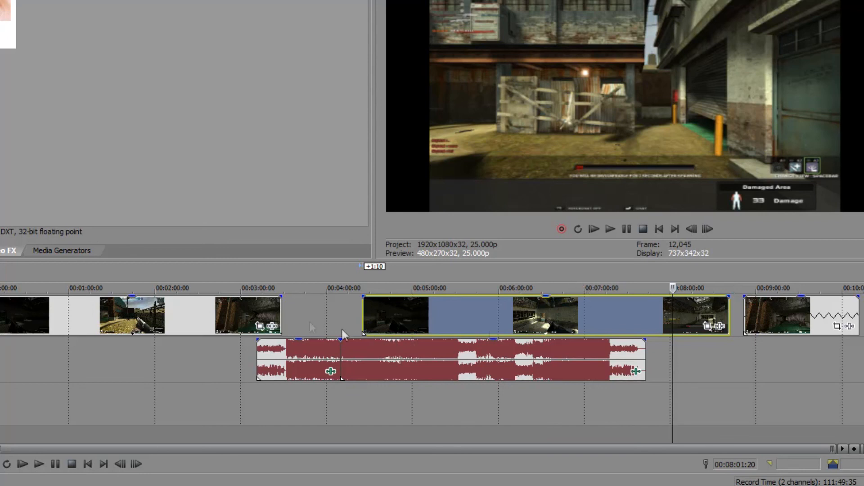
- Open the Event Pan/Crop settings of the middle video clip and try its crop frame's corner handle
left_click(708, 326)
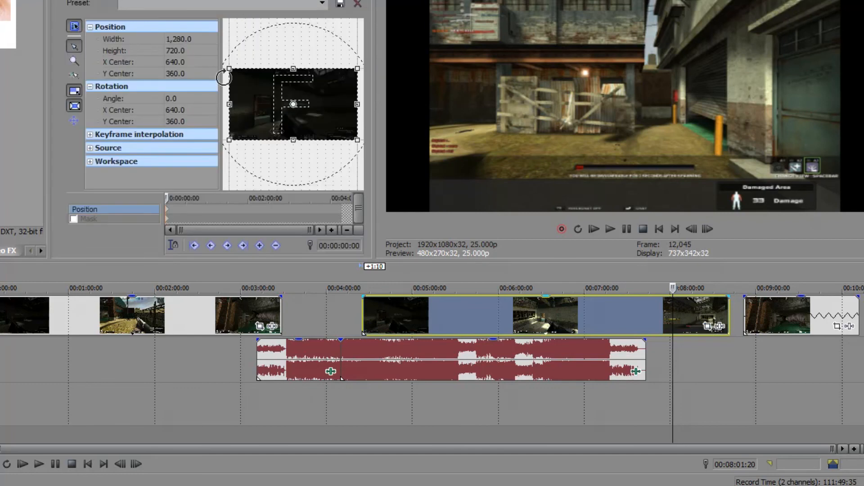
mouse_move(230, 69)
left_mouse_down()
mouse_move(290, 102)
mouse_move(215, 59)
mouse_move(234, 61)
mouse_move(220, 67)
mouse_move(229, 69)
left_mouse_up()
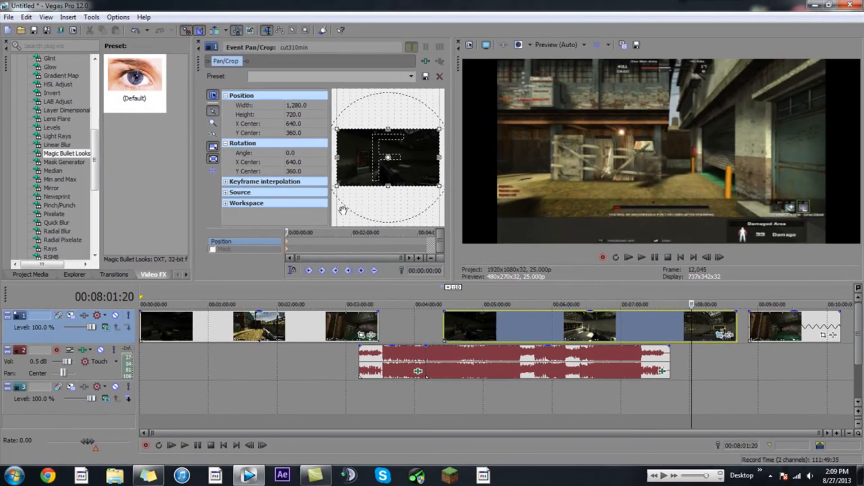
left_click(771, 476)
left_click(770, 424)
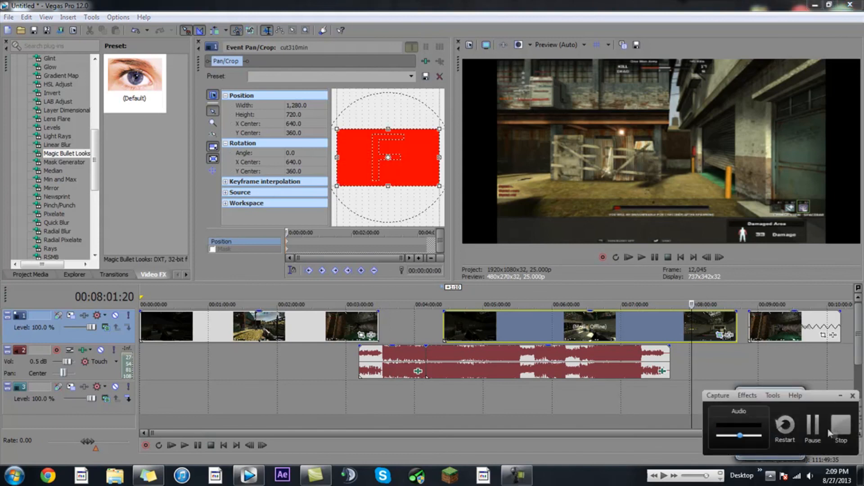